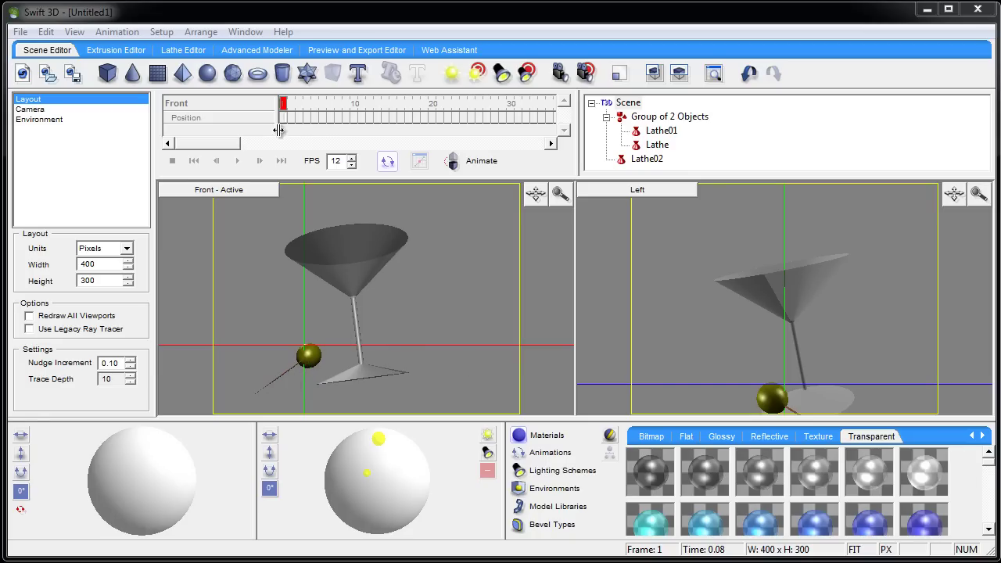
# Step: Preview the render of the finished martini glass scene
pyautogui.click(327, 52)
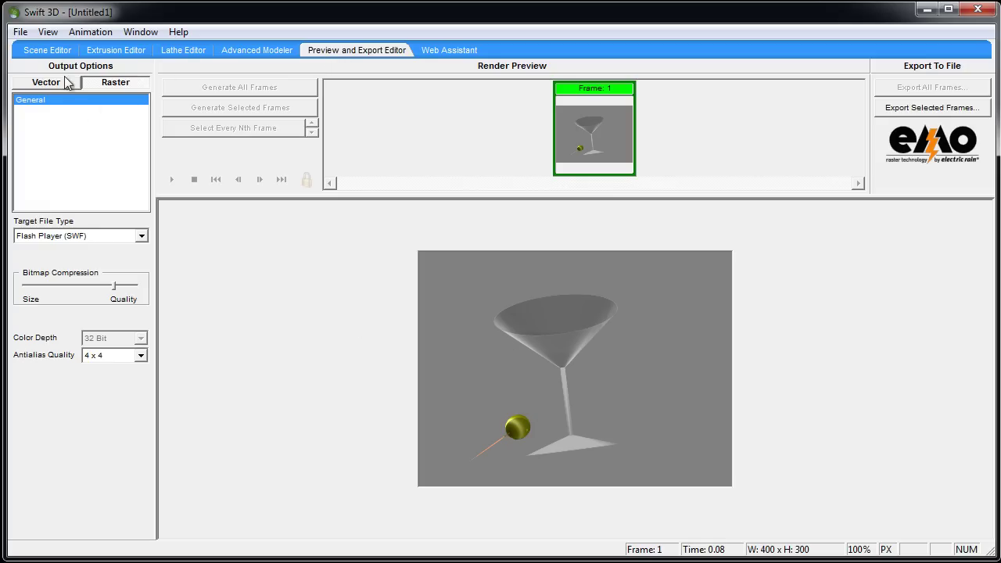
pyautogui.click(51, 50)
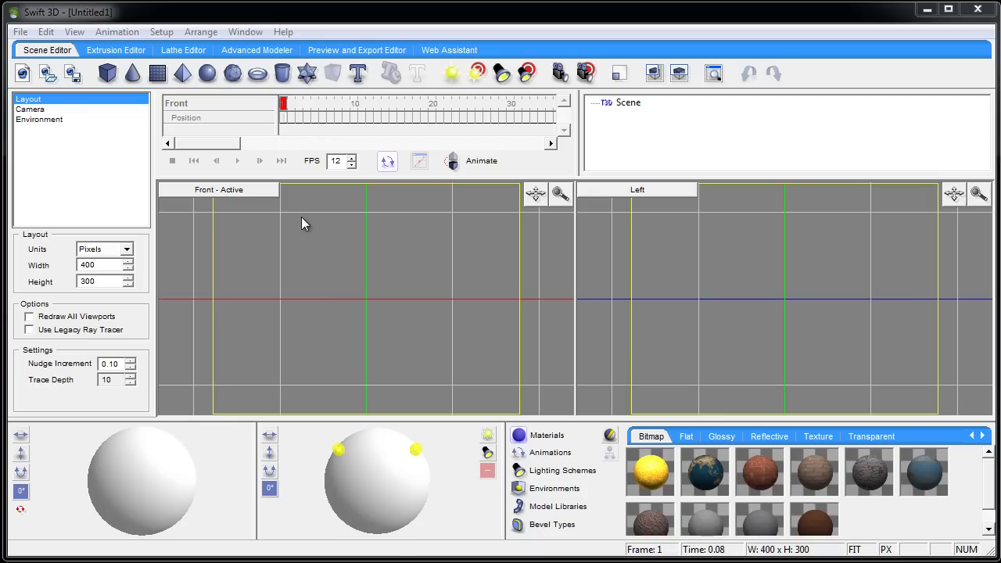
# Step: Draw a lathe path with two tangent points down the vertical axis, from about Y 0.150 to Y 0.027
pyautogui.click(184, 50)
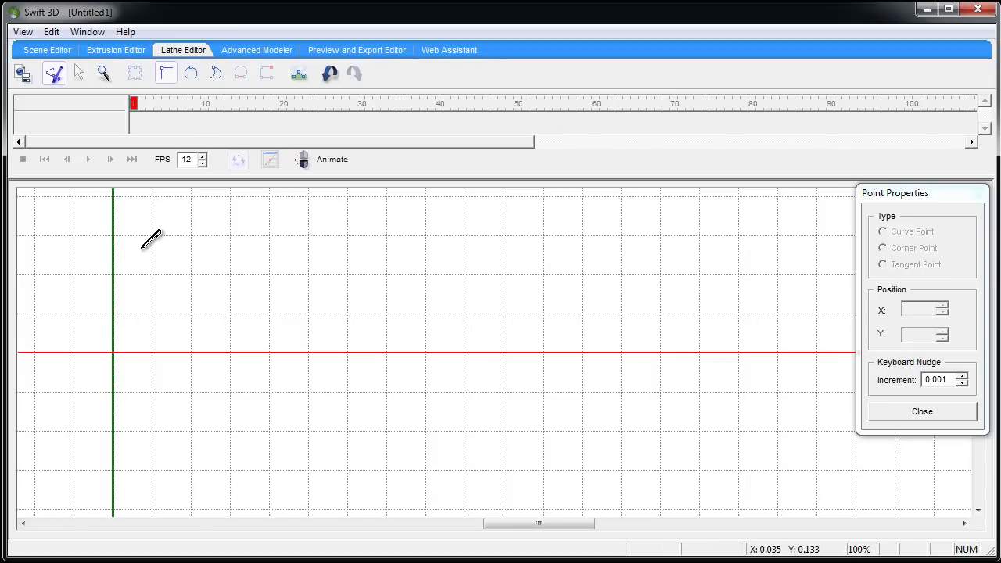
pyautogui.click(216, 78)
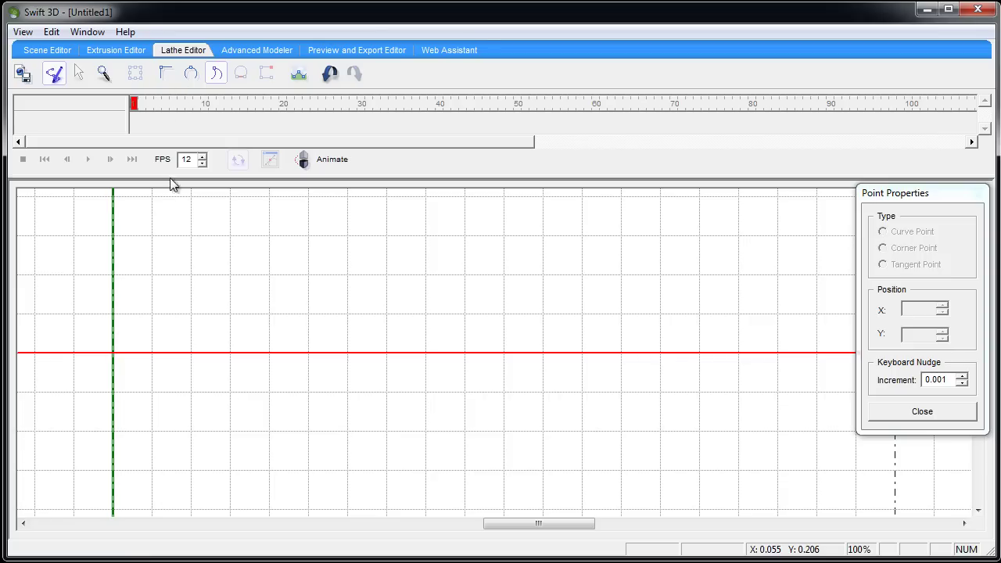
pyautogui.click(114, 233)
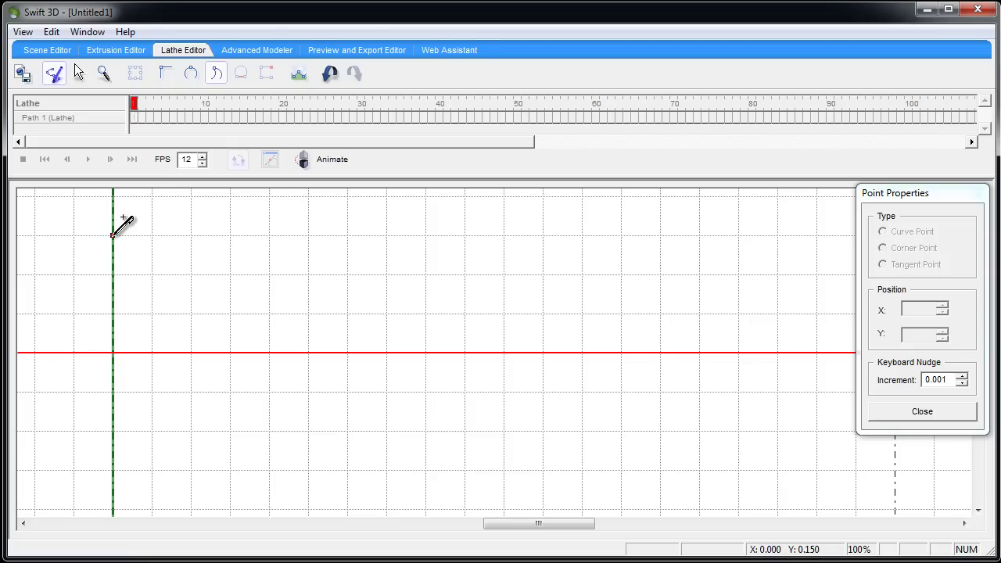
pyautogui.click(113, 329)
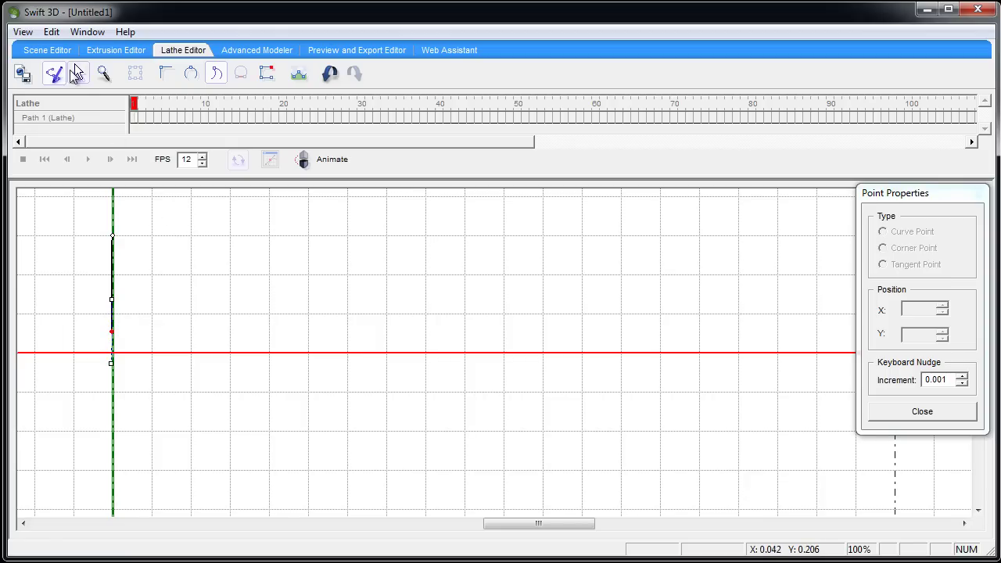
# Step: Move the lathe path's lower point to about X 0.001, Y 0.031, beside the vertical axis
pyautogui.click(79, 72)
pyautogui.click(113, 332)
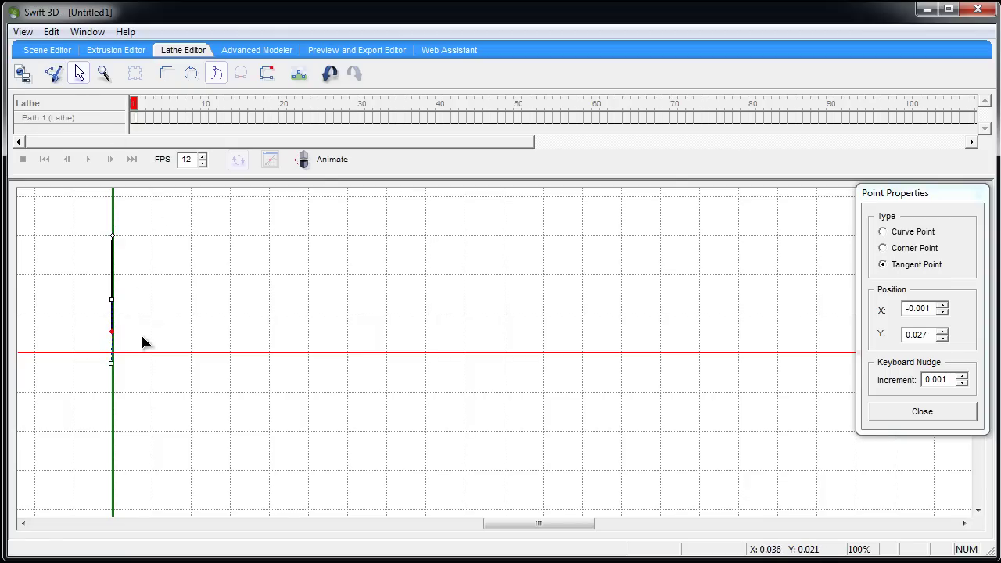
pyautogui.press('Right')
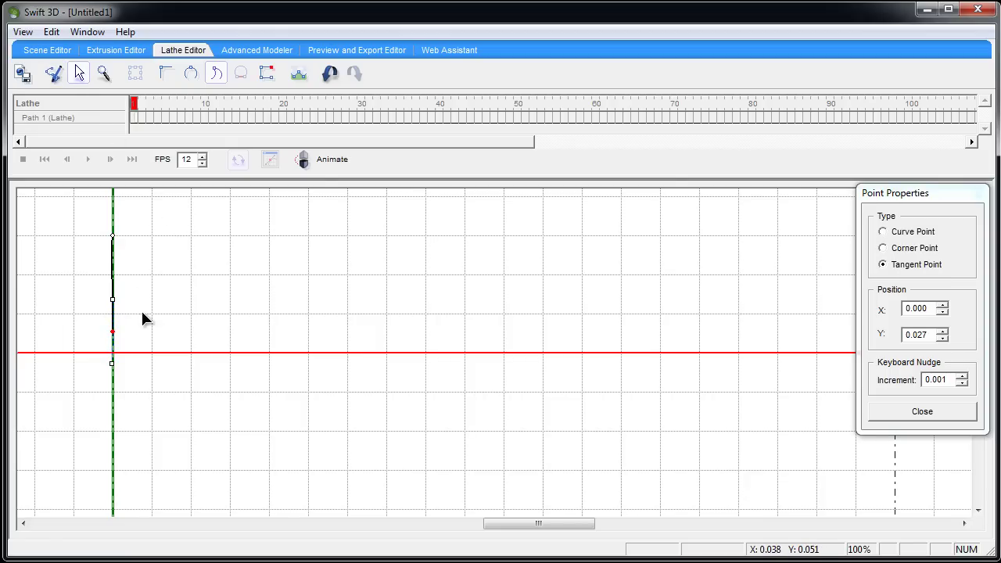
pyautogui.press('Left')
pyautogui.press('Left')
pyautogui.press('Left')
pyautogui.press('Left')
pyautogui.press('Right')
pyautogui.press('Right')
pyautogui.press('Right')
pyautogui.press('Right')
pyautogui.moveTo(113, 335)
pyautogui.mouseDown()
pyautogui.moveTo(174, 331)
pyautogui.moveTo(215, 308)
pyautogui.moveTo(113, 329)
pyautogui.mouseUp()
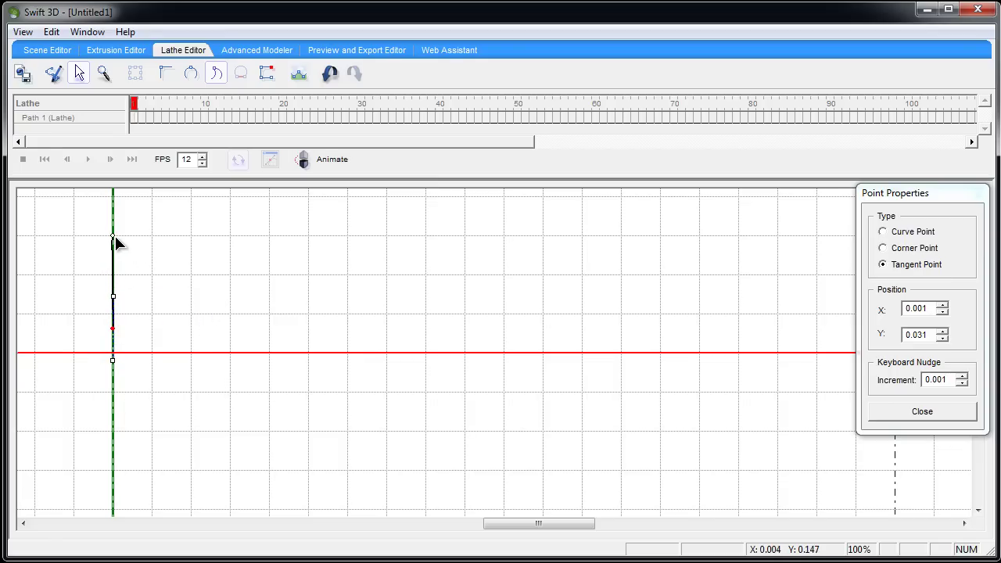
# Step: Adjust the tangent handles of the lower and upper points so the path bulges slightly outward from the axis
pyautogui.moveTo(113, 298); pyautogui.dragTo(117, 271)
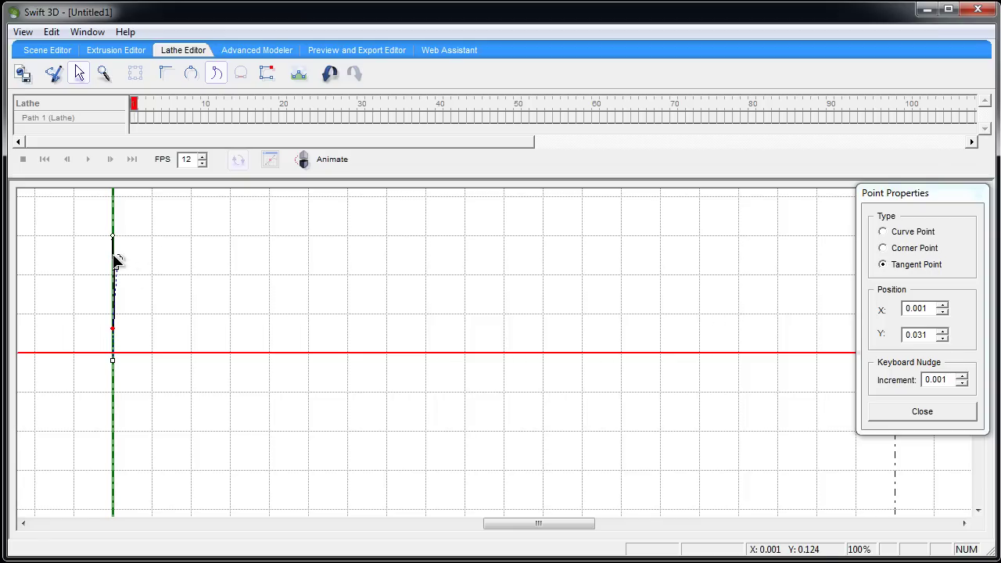
pyautogui.click(113, 236)
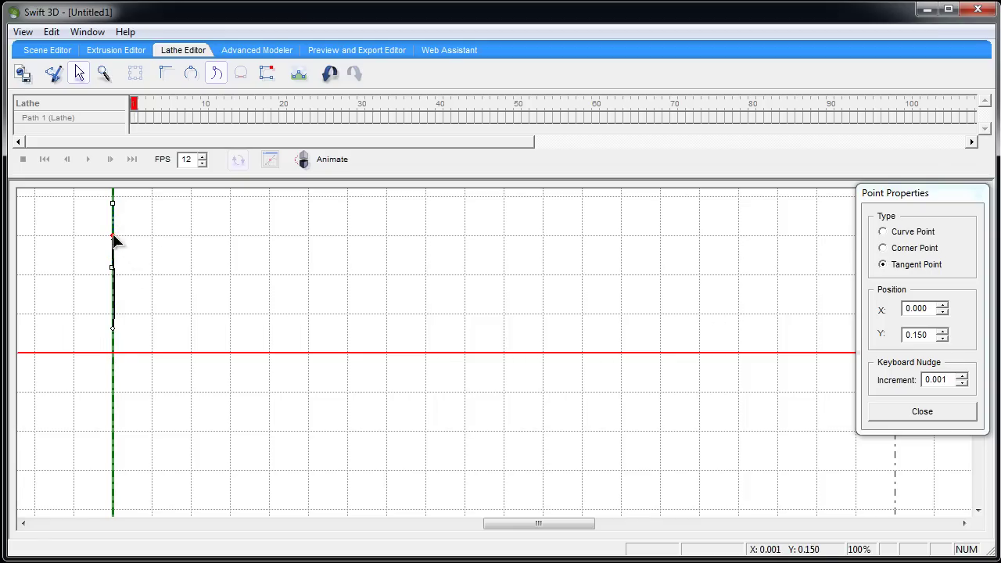
pyautogui.moveTo(114, 268)
pyautogui.mouseDown()
pyautogui.moveTo(127, 263)
pyautogui.moveTo(115, 268)
pyautogui.mouseUp()
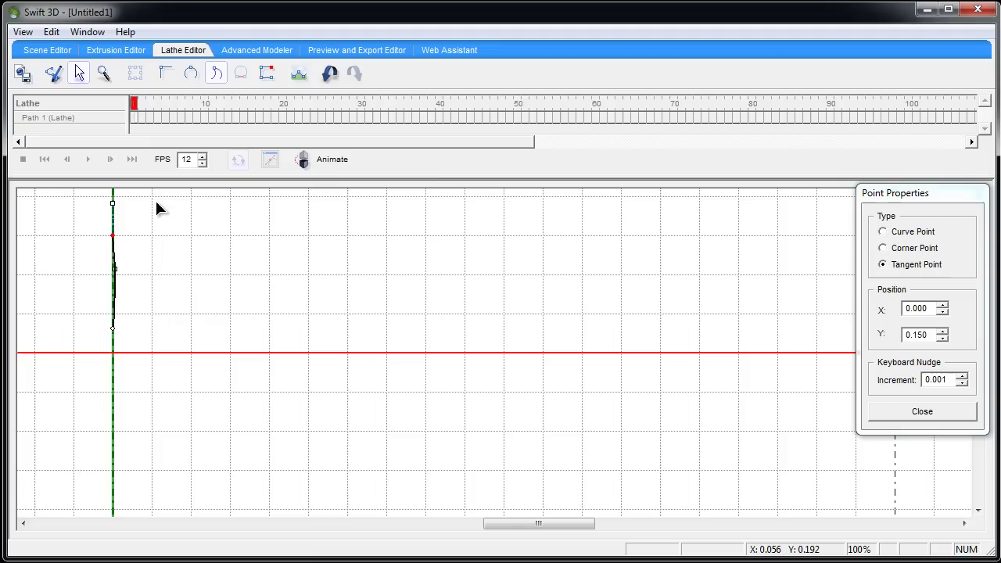
# Step: Set the lathe object's radial segments to 64 in the scene
pyautogui.click(47, 52)
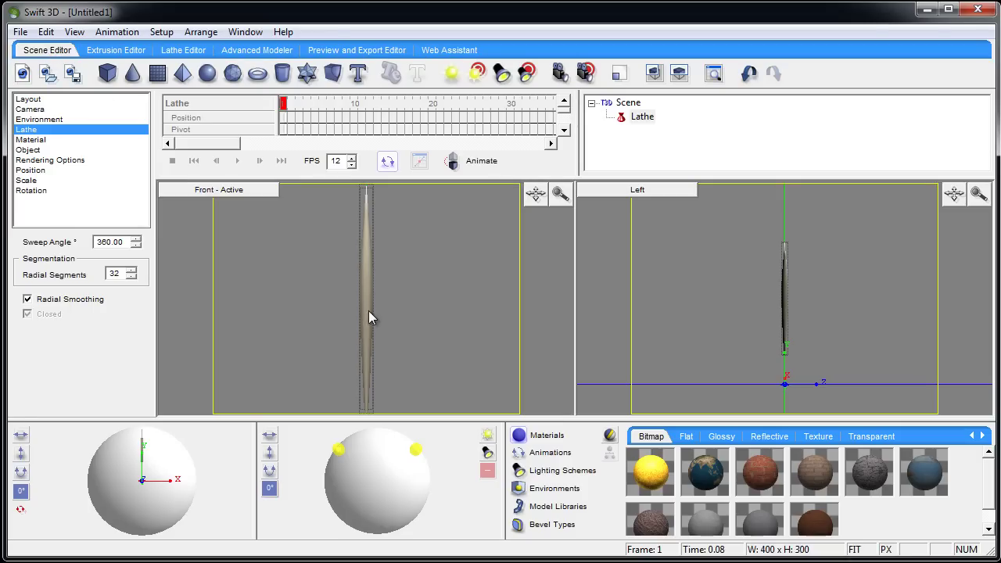
pyautogui.click(333, 304)
pyautogui.click(367, 292)
pyautogui.click(132, 270)
pyautogui.click(132, 271)
pyautogui.click(354, 303)
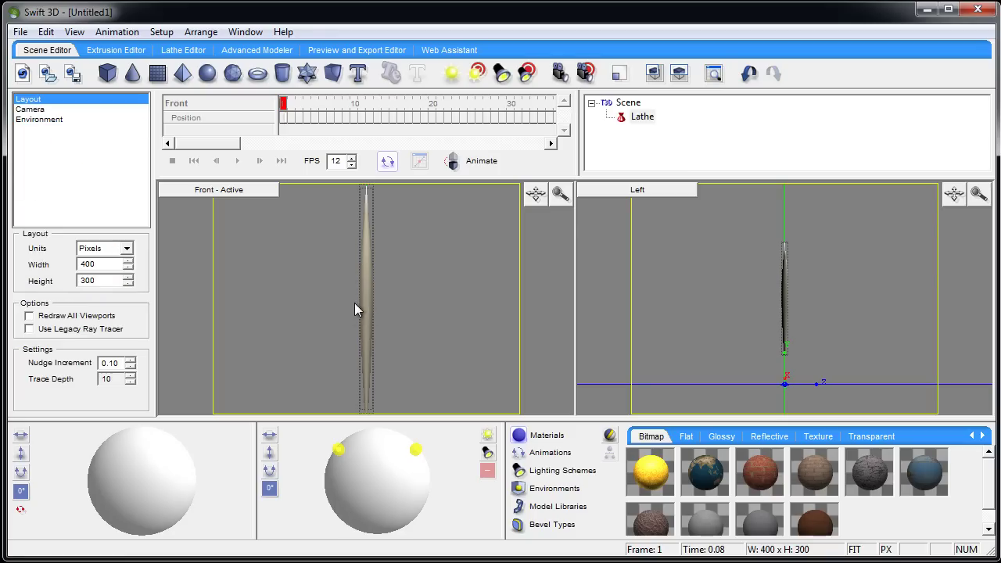
# Step: Scale the lathe object to a thin toothpick with factors X about 0.30, Y 0.98 and Z 0.18
pyautogui.click(366, 303)
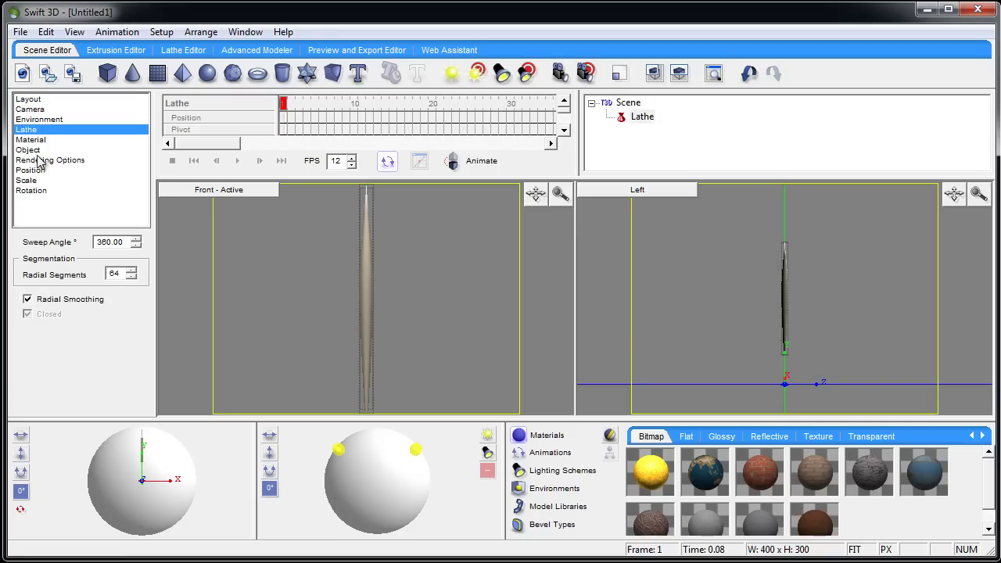
pyautogui.click(32, 180)
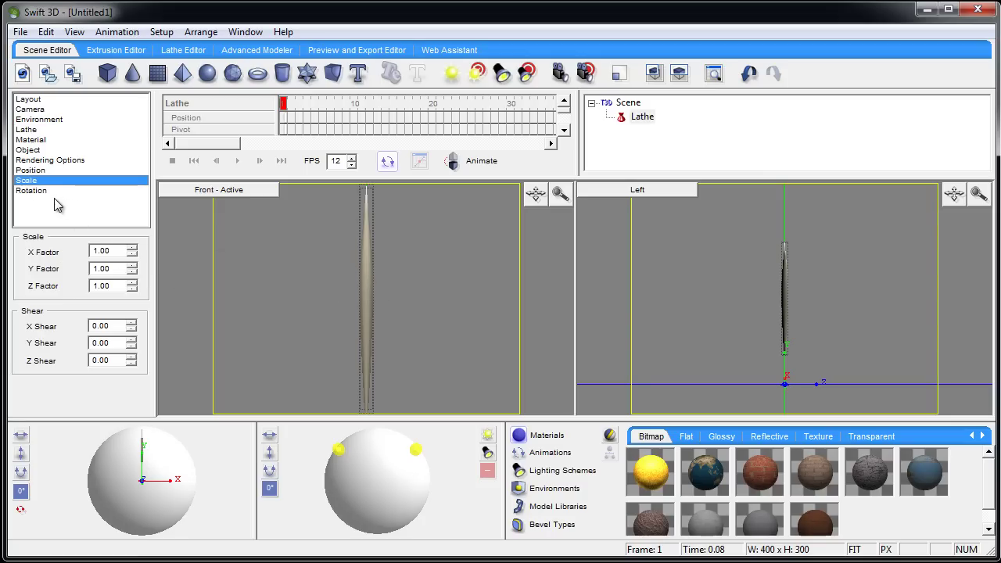
pyautogui.doubleClick(133, 273)
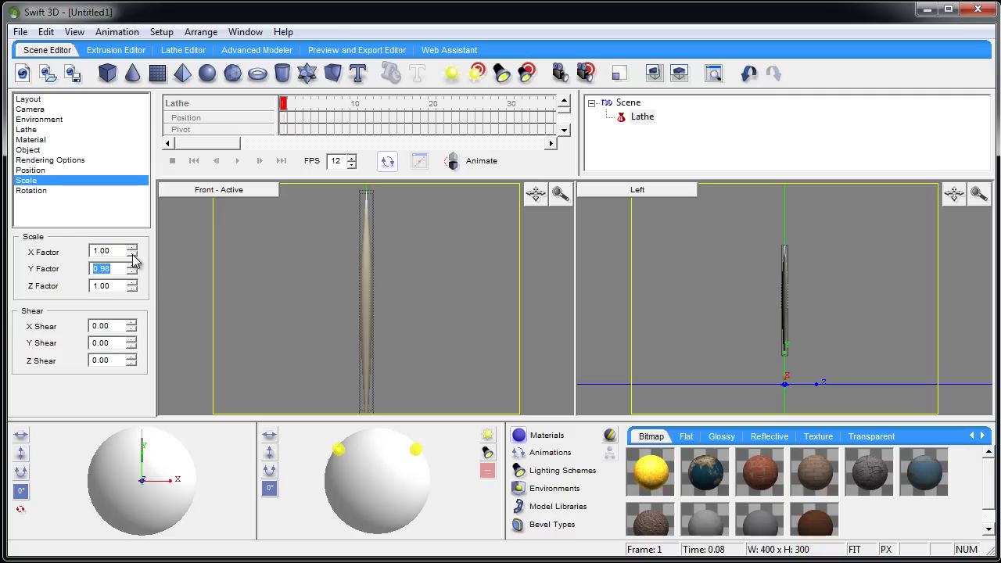
pyautogui.click(132, 256)
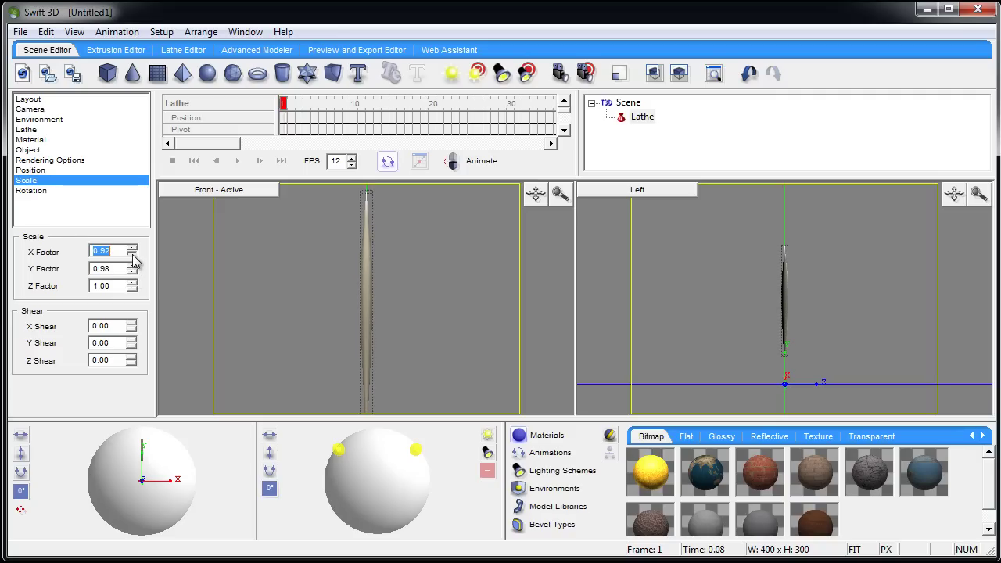
pyautogui.click(132, 256)
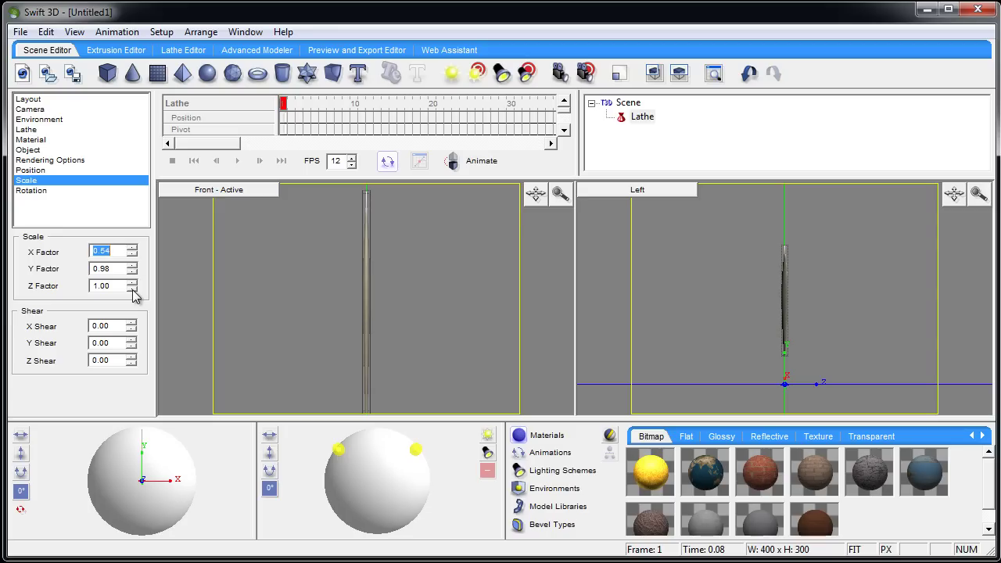
pyautogui.click(132, 289)
pyautogui.click(132, 255)
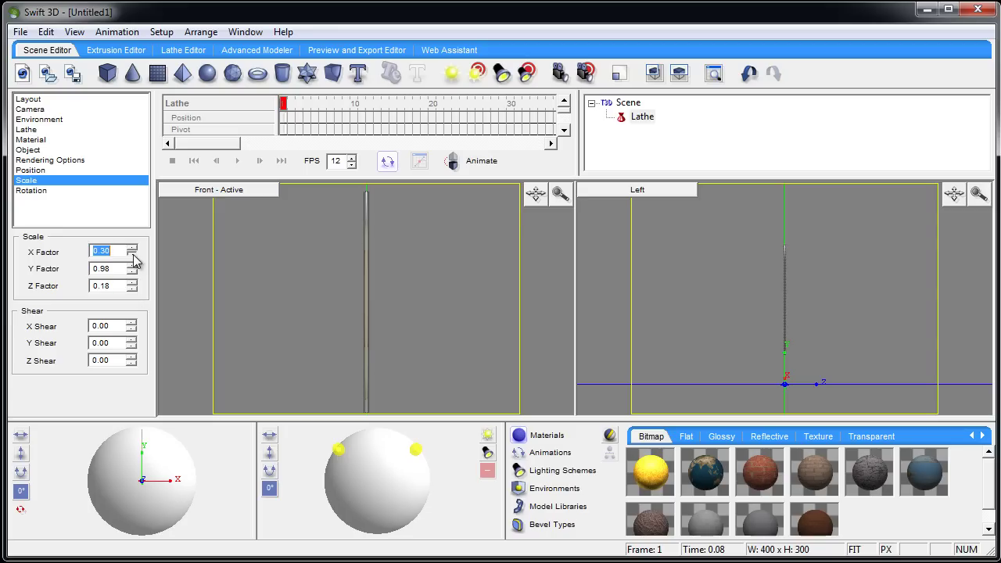
pyautogui.click(265, 272)
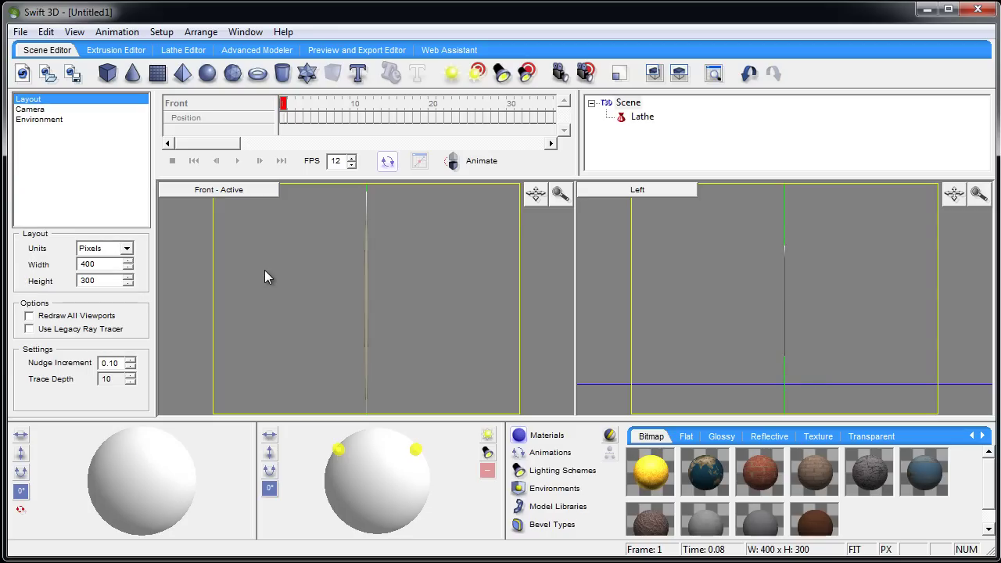
# Step: Apply the ER-45-Wood bitmap material to the toothpick and set the material's brightness to about 1.76
pyautogui.click(366, 275)
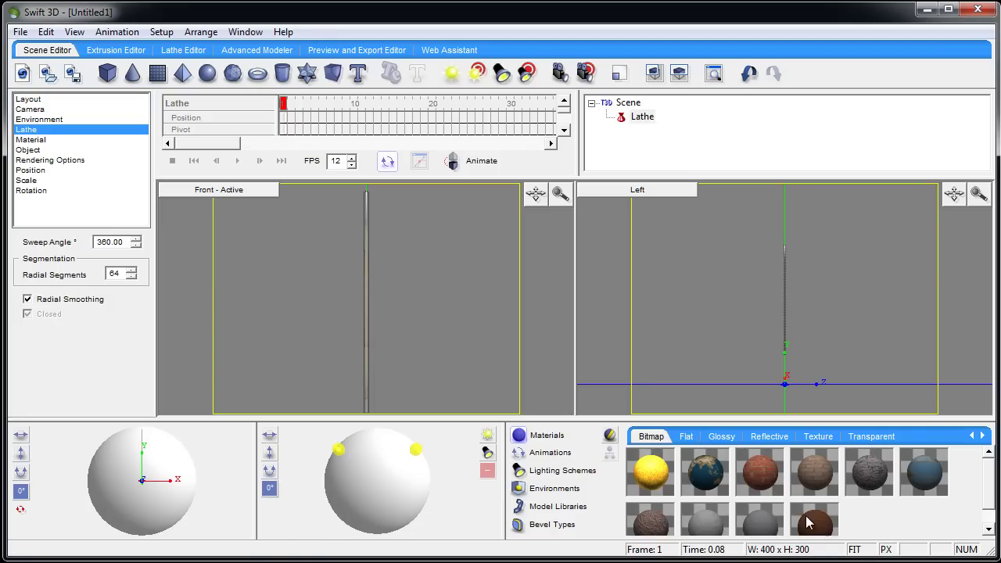
pyautogui.moveTo(810, 522); pyautogui.dragTo(367, 279)
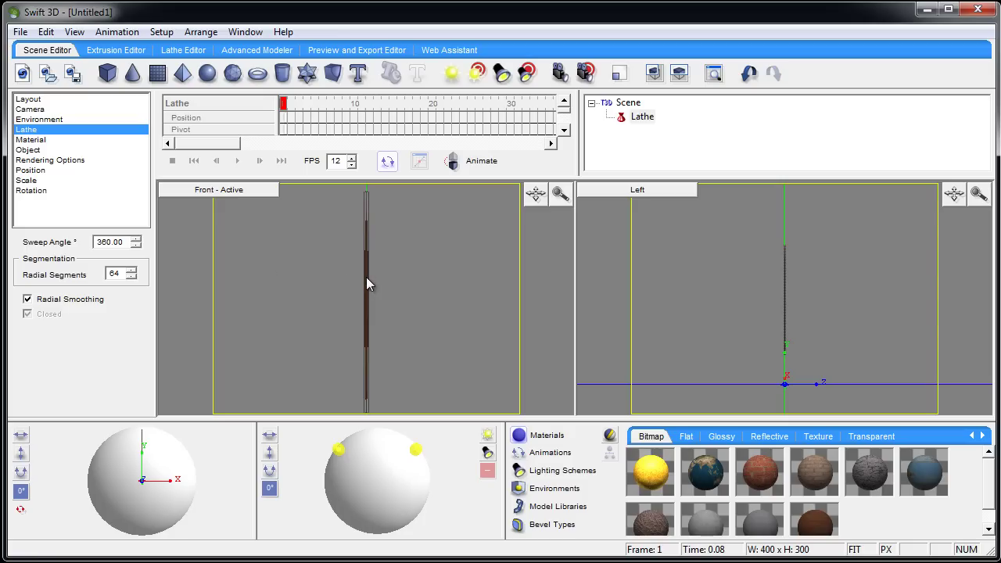
pyautogui.click(41, 140)
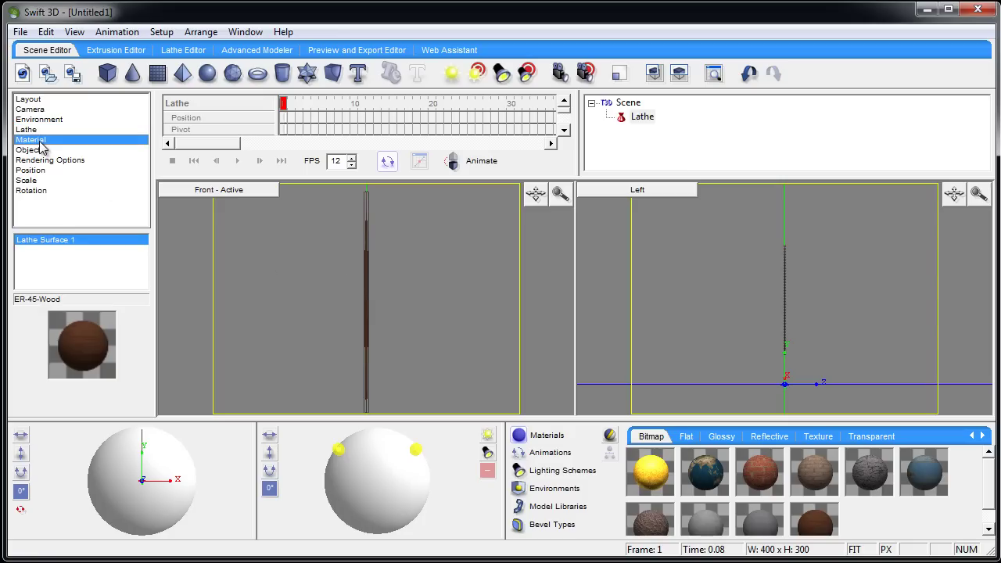
pyautogui.doubleClick(83, 331)
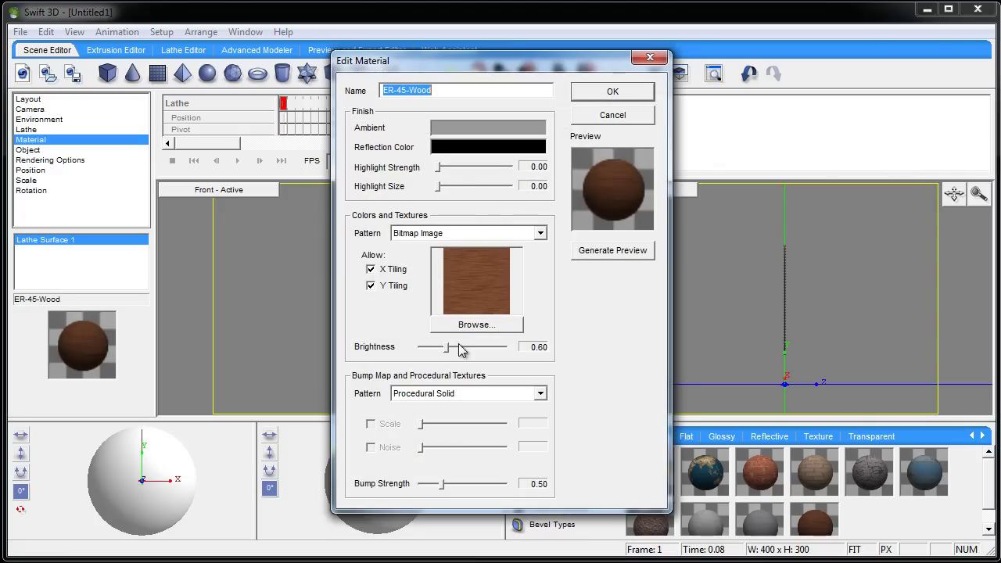
pyautogui.moveTo(448, 351); pyautogui.dragTo(498, 351)
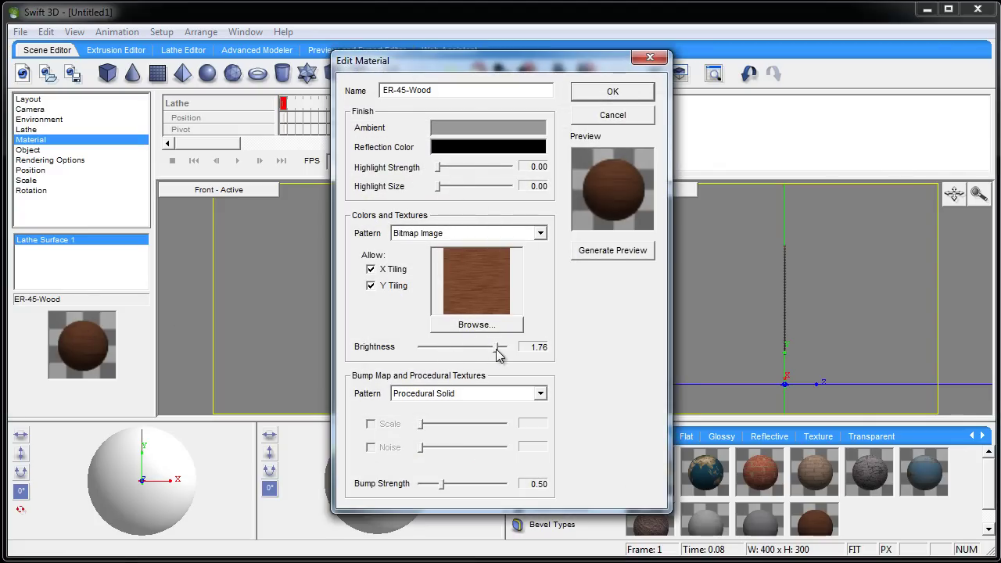
pyautogui.click(618, 251)
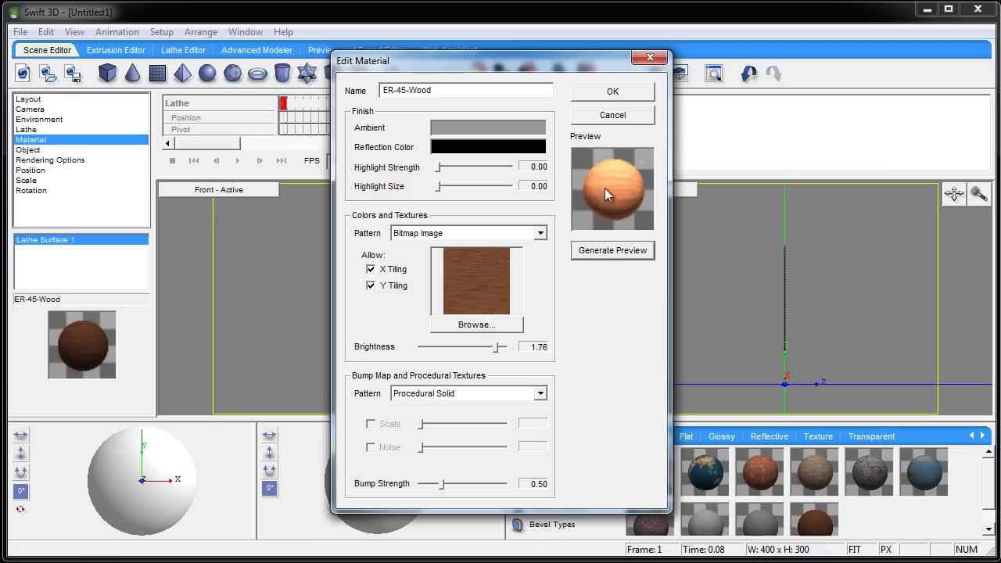
pyautogui.click(613, 94)
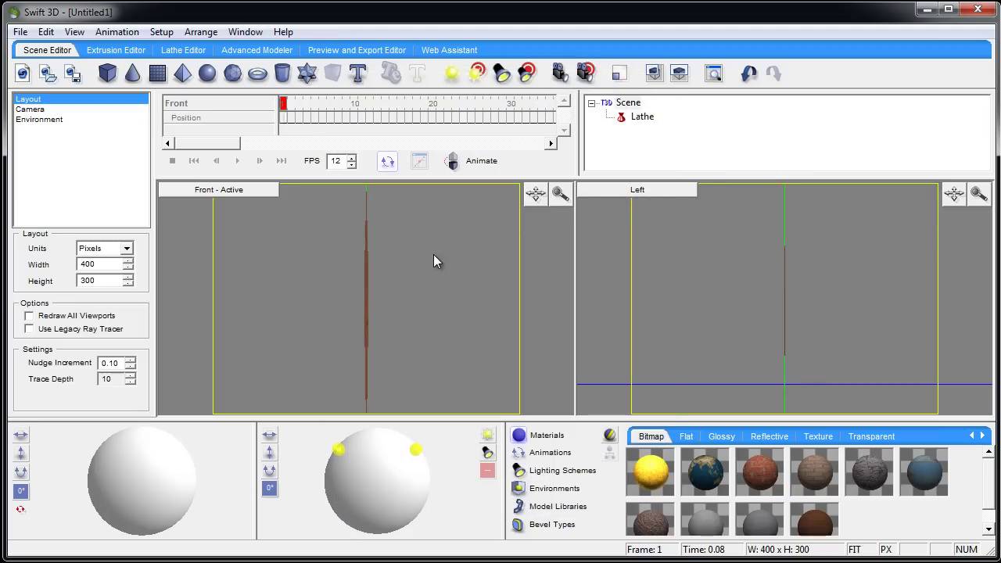
pyautogui.click(368, 284)
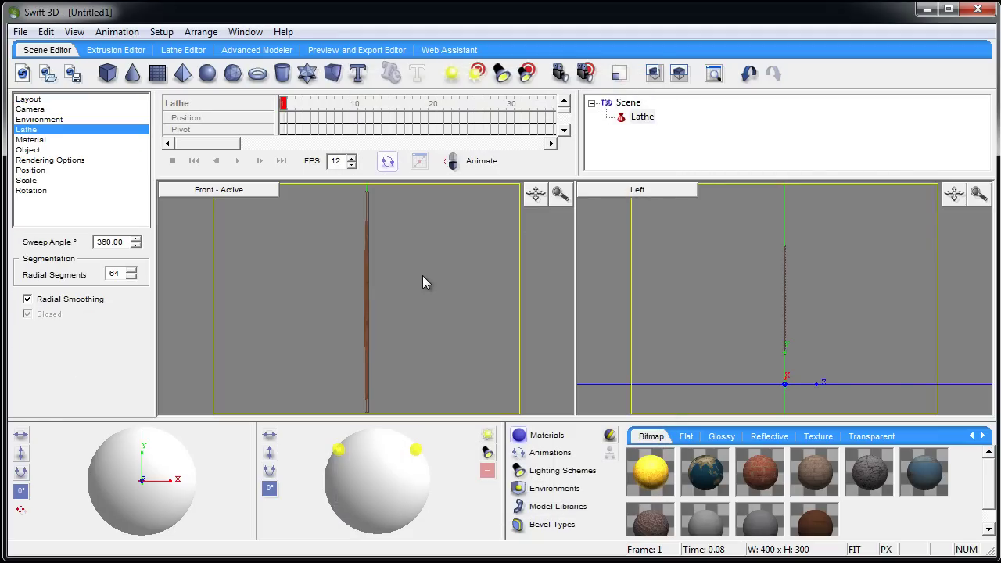
pyautogui.click(422, 276)
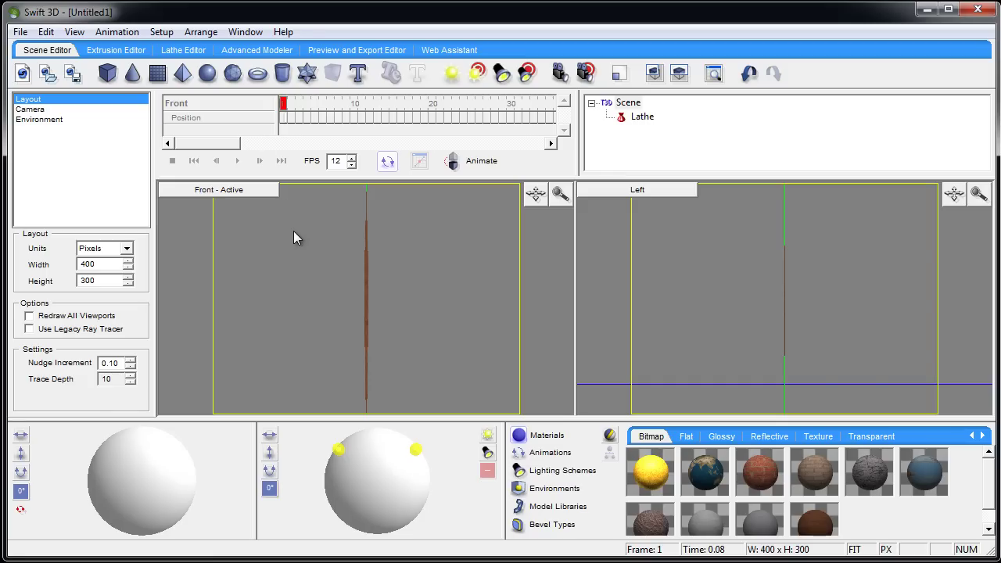
pyautogui.click(368, 267)
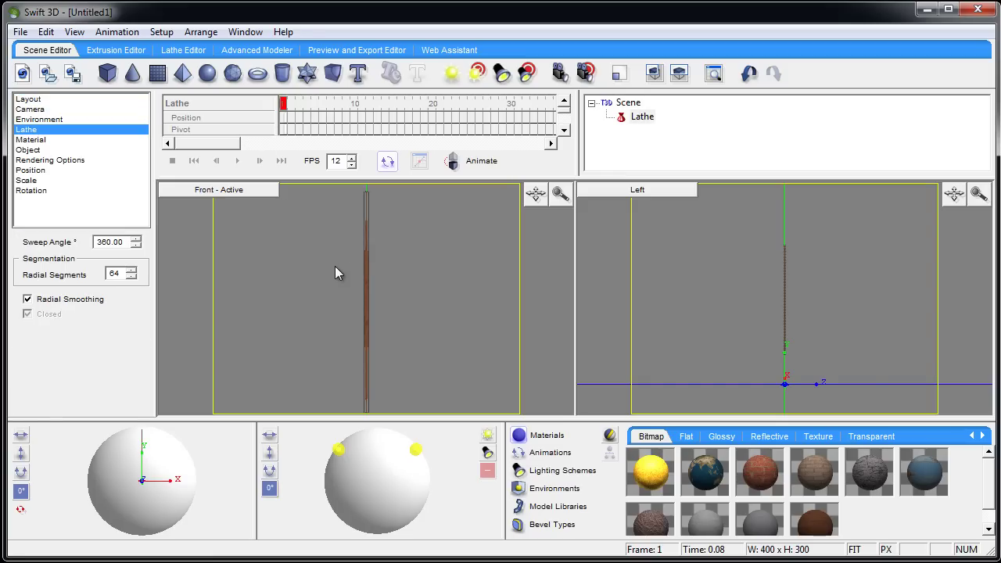
pyautogui.click(200, 52)
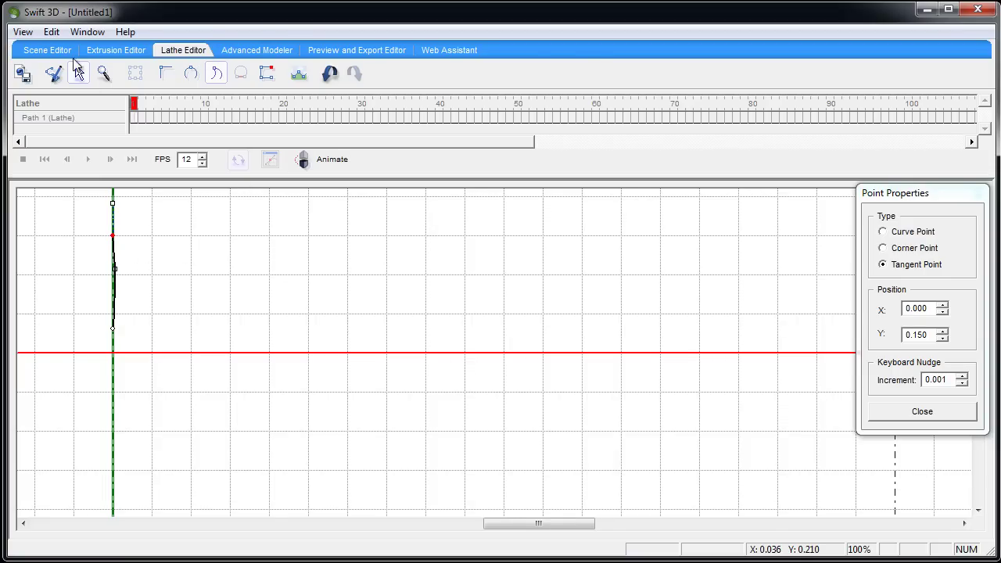
pyautogui.click(47, 50)
# Step: Draw a new three-point curve-point lathe path from the axis at Y 0.125 through about X 0.030, Y 0.088, back near the axis at Y 0.059
pyautogui.click(380, 292)
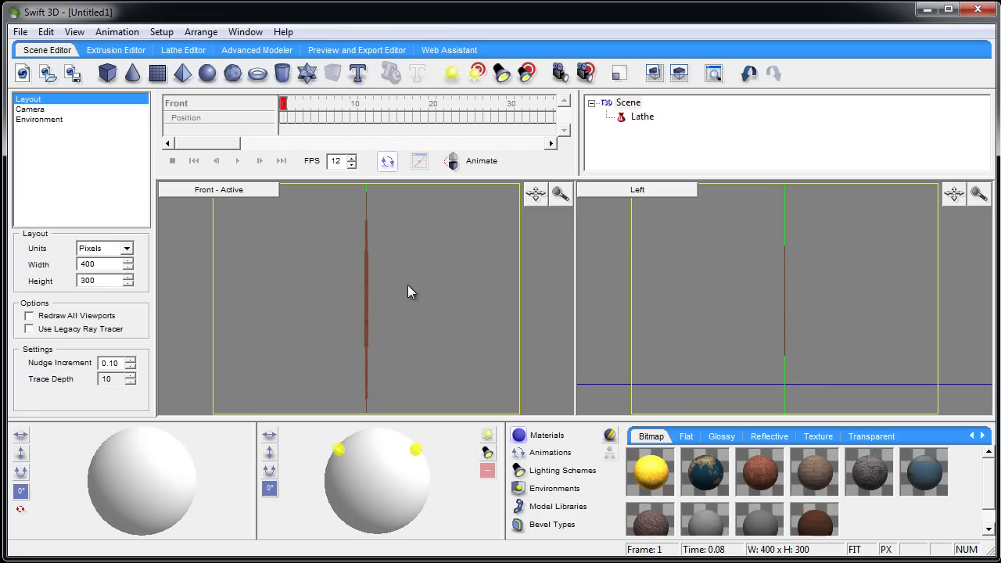
pyautogui.click(183, 50)
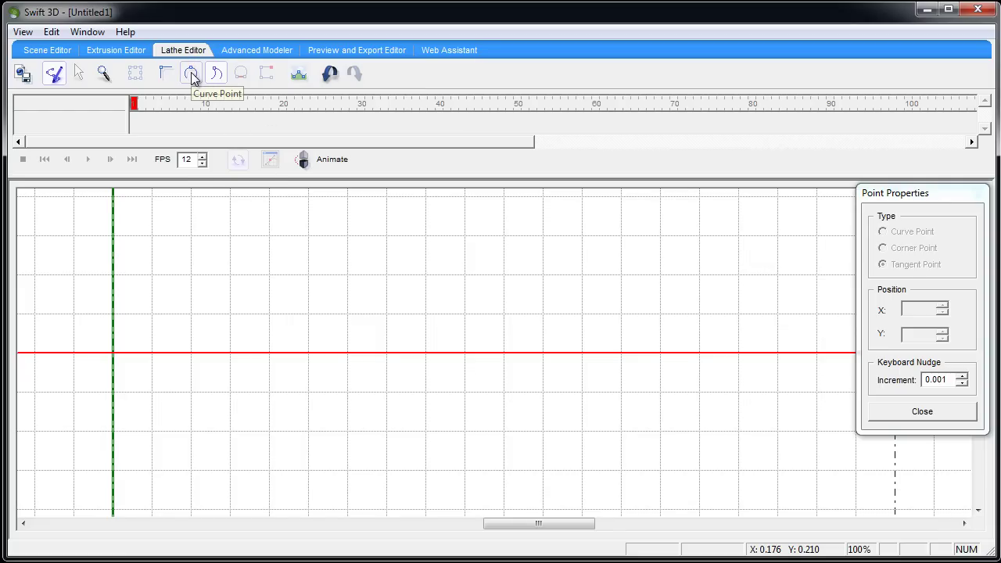
pyautogui.click(192, 75)
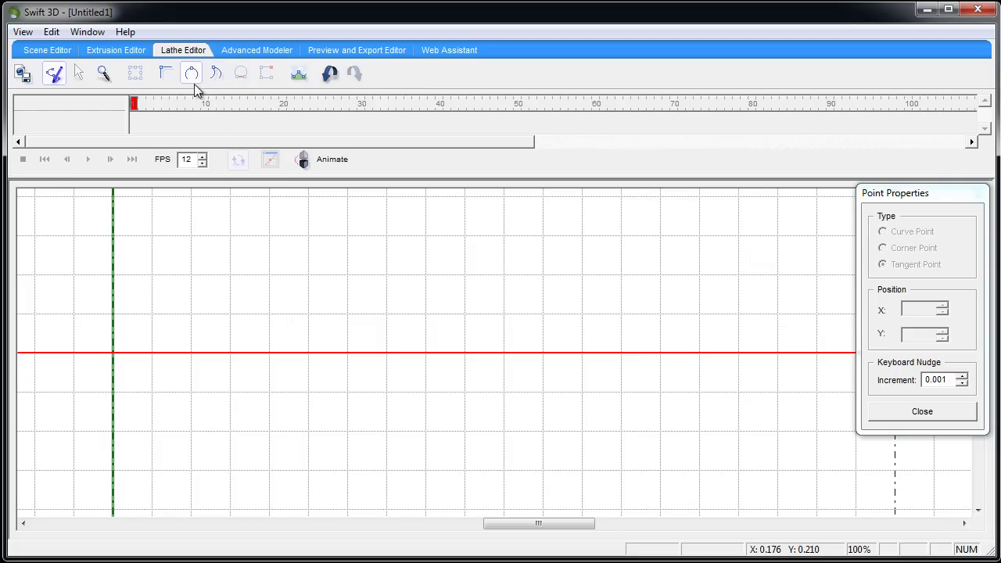
pyautogui.click(114, 252)
pyautogui.click(129, 273)
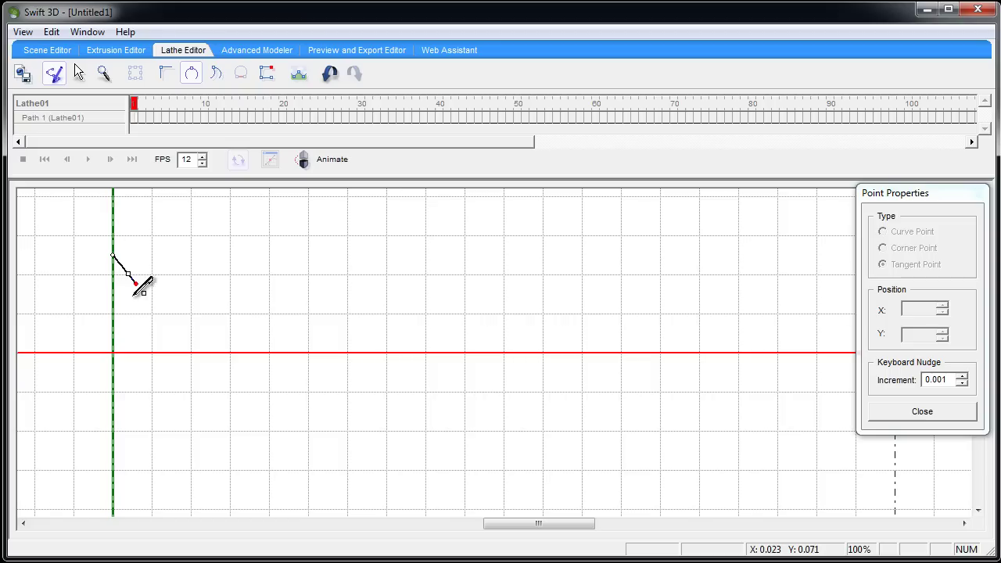
pyautogui.click(114, 305)
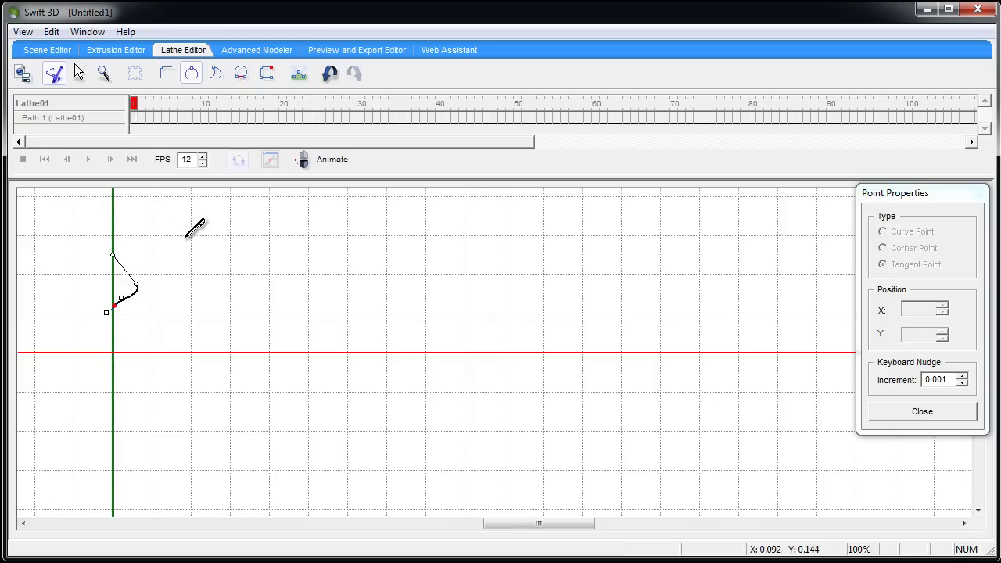
# Step: Adjust the curve handles of the upper, middle and lower points to round the olive path into a half circle
pyautogui.click(79, 73)
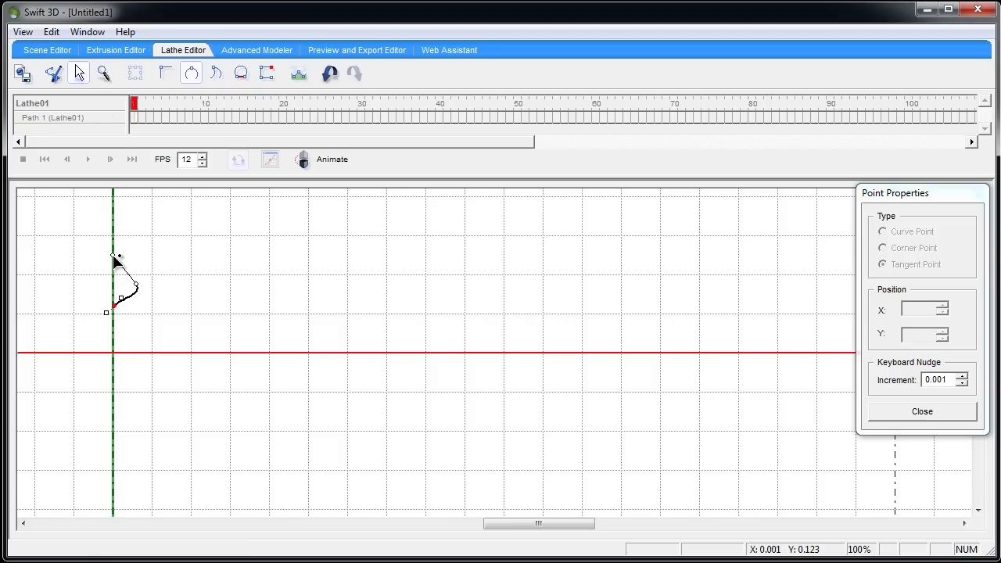
pyautogui.click(114, 257)
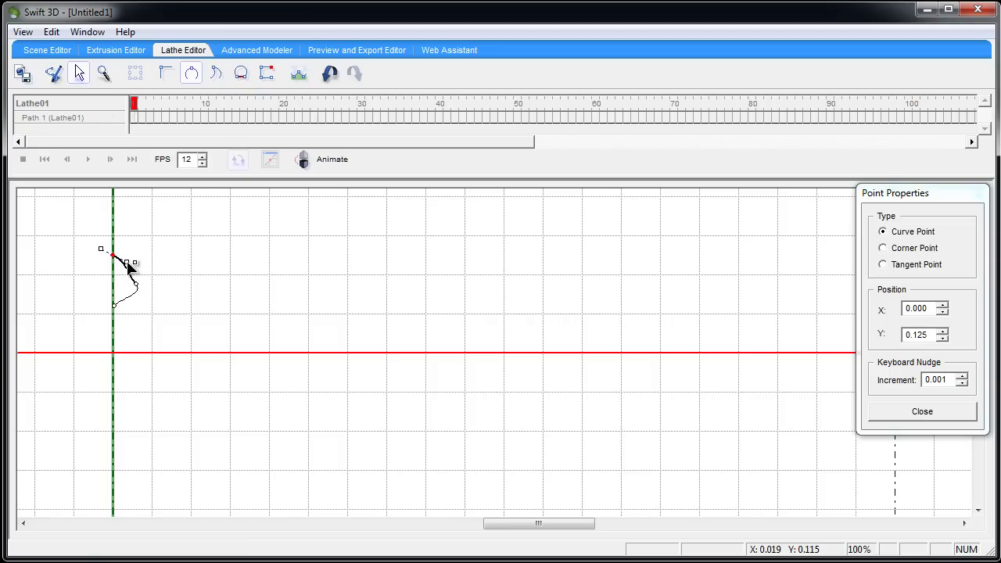
pyautogui.moveTo(126, 262); pyautogui.dragTo(132, 256)
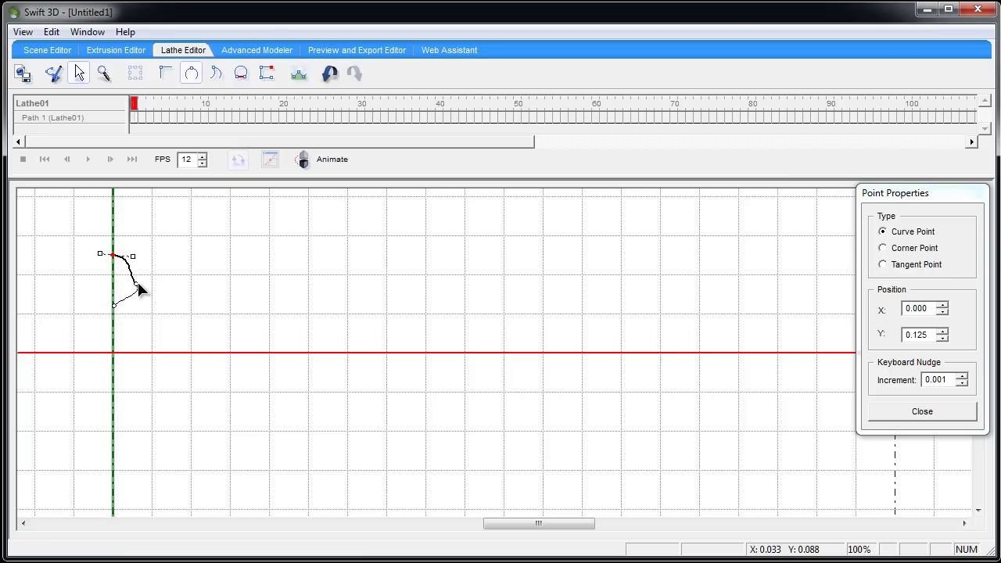
pyautogui.click(137, 286)
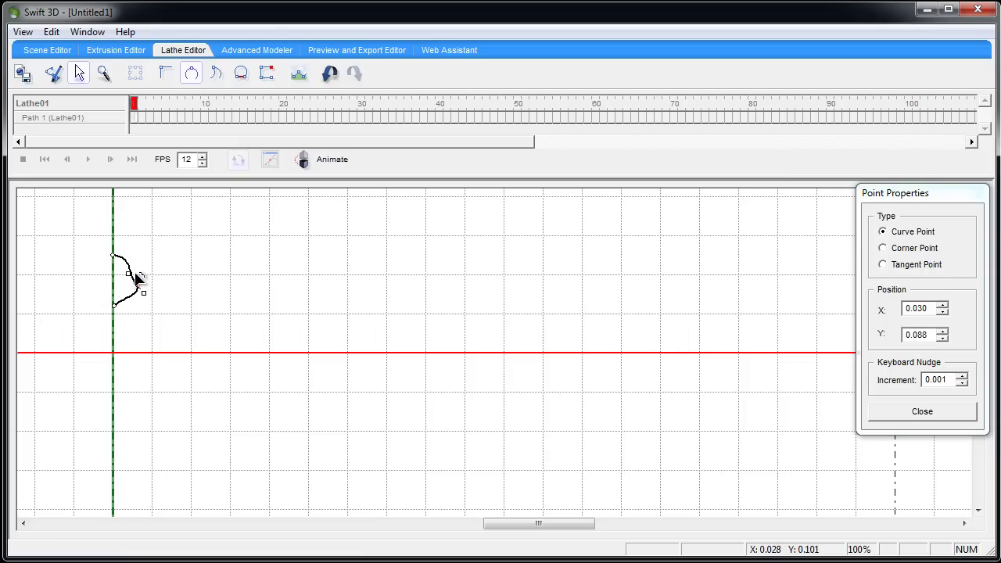
pyautogui.moveTo(133, 277)
pyautogui.mouseDown()
pyautogui.moveTo(142, 289)
pyautogui.moveTo(140, 279)
pyautogui.mouseUp()
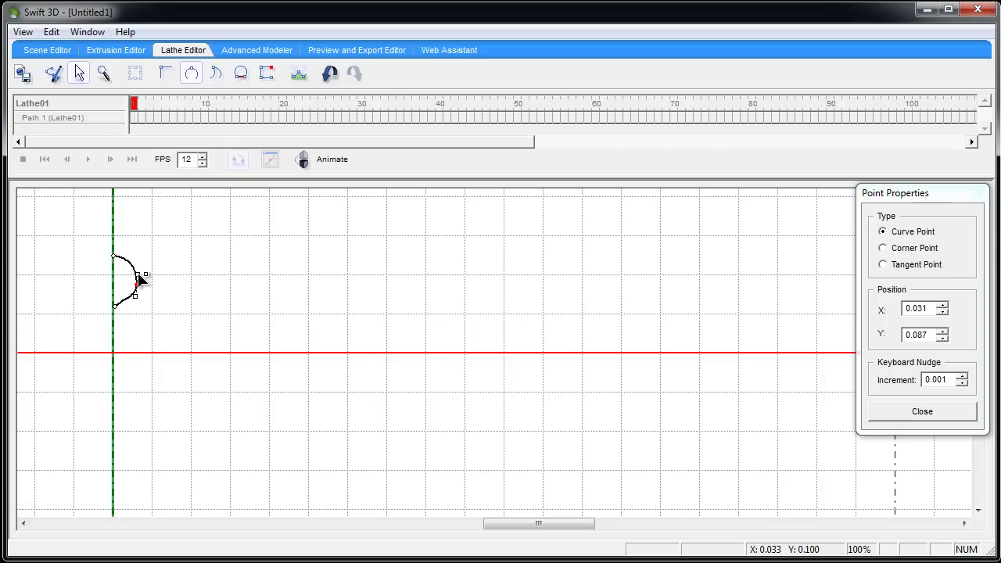
pyautogui.click(115, 306)
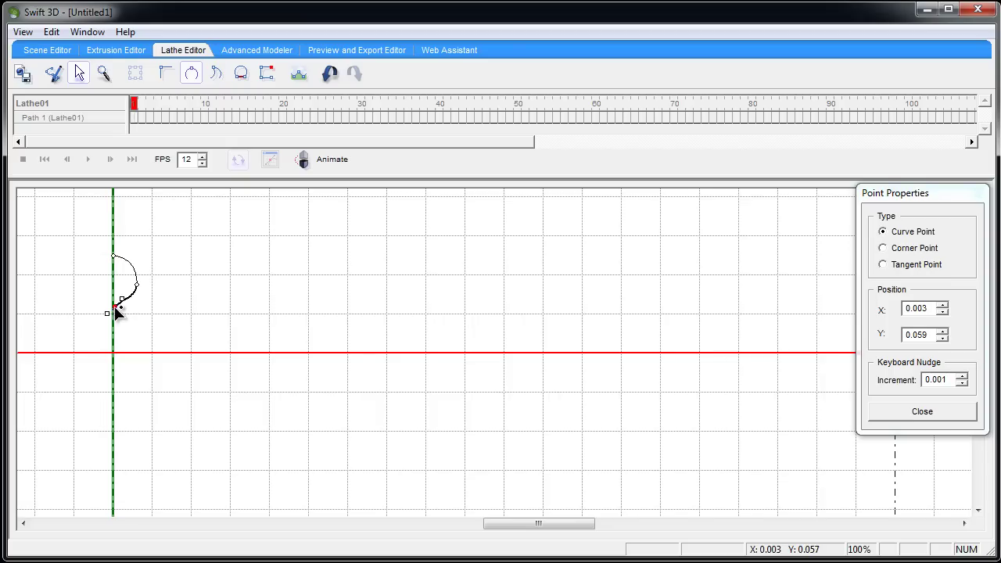
pyautogui.moveTo(114, 308); pyautogui.dragTo(128, 304)
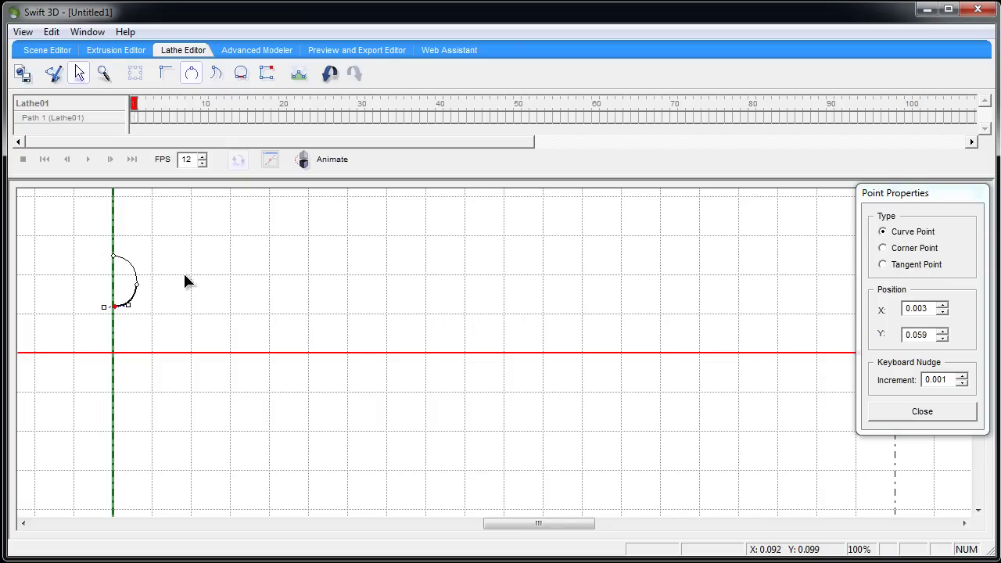
# Step: Set the olive's radial segments to 64 in the scene and apply a dark olive-yellow glossy material
pyautogui.click(66, 51)
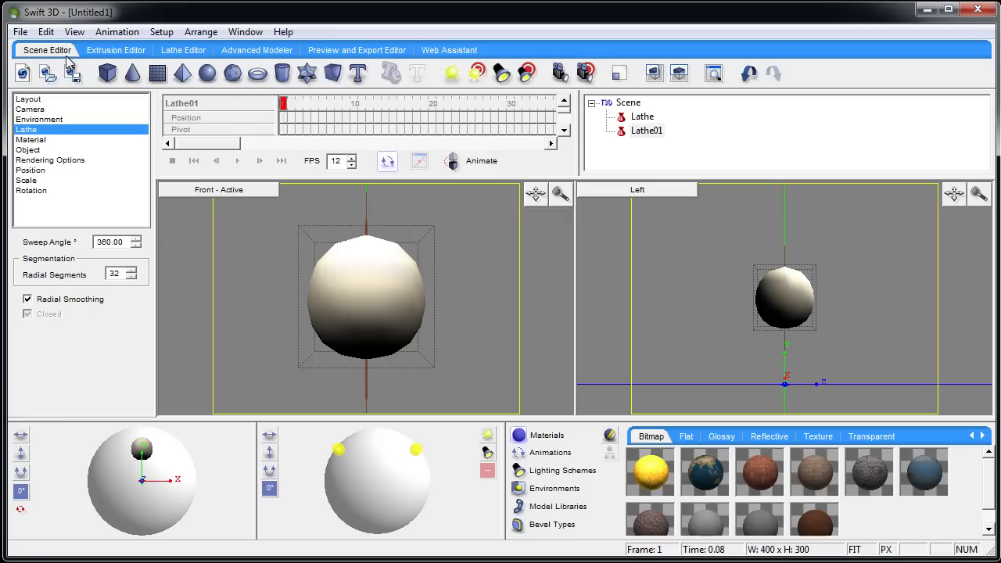
pyautogui.click(136, 270)
pyautogui.click(719, 437)
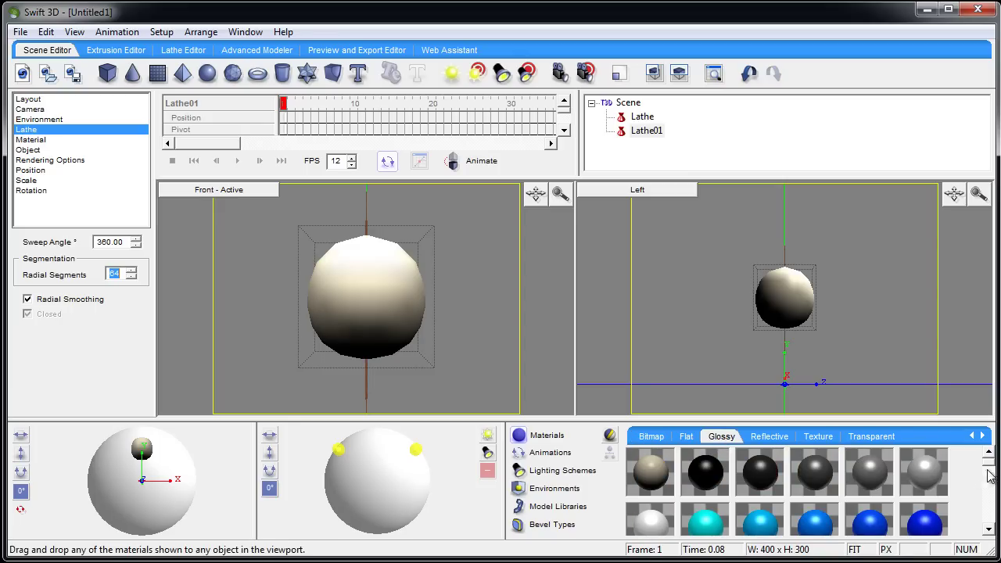
pyautogui.moveTo(989, 464); pyautogui.dragTo(996, 508)
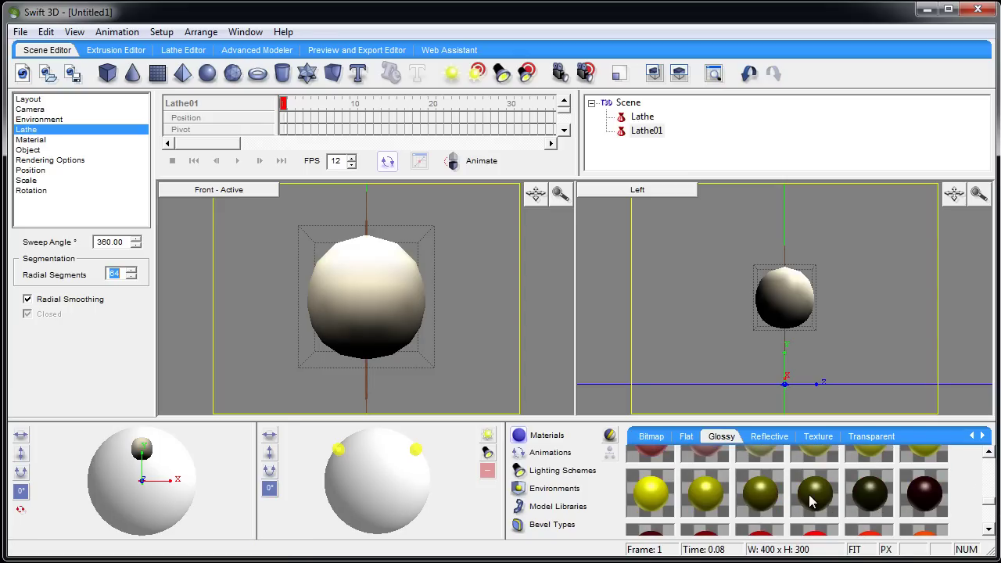
pyautogui.moveTo(770, 500); pyautogui.dragTo(346, 289)
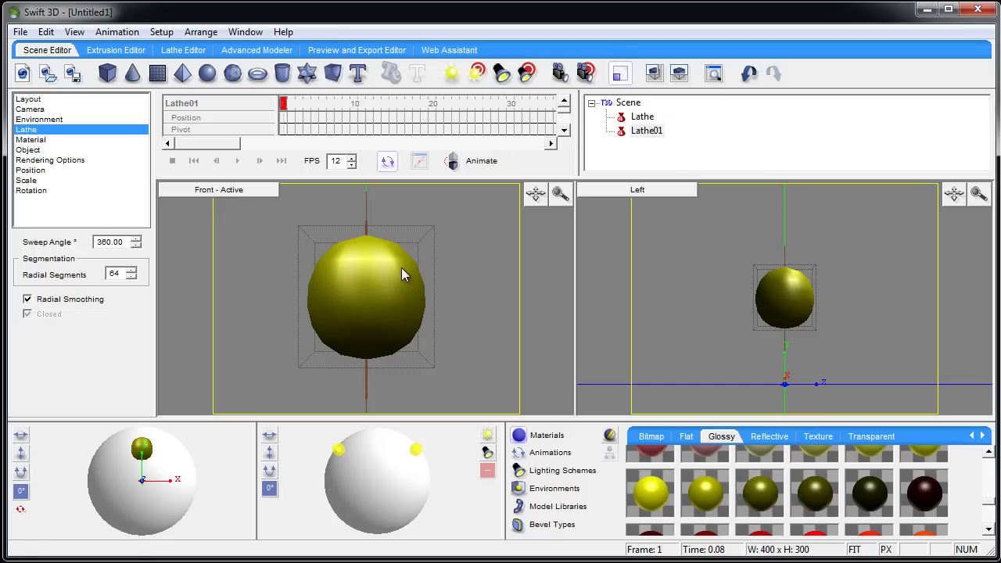
# Step: Scale the olive down to about half its size and place it at the toothpick's lower end
pyautogui.moveTo(401, 267); pyautogui.dragTo(366, 362)
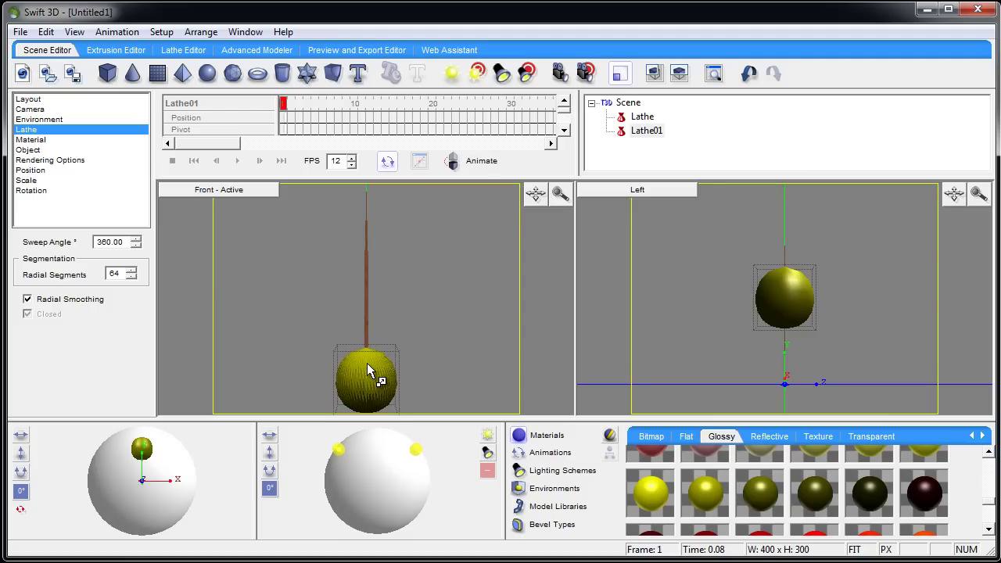
pyautogui.click(408, 272)
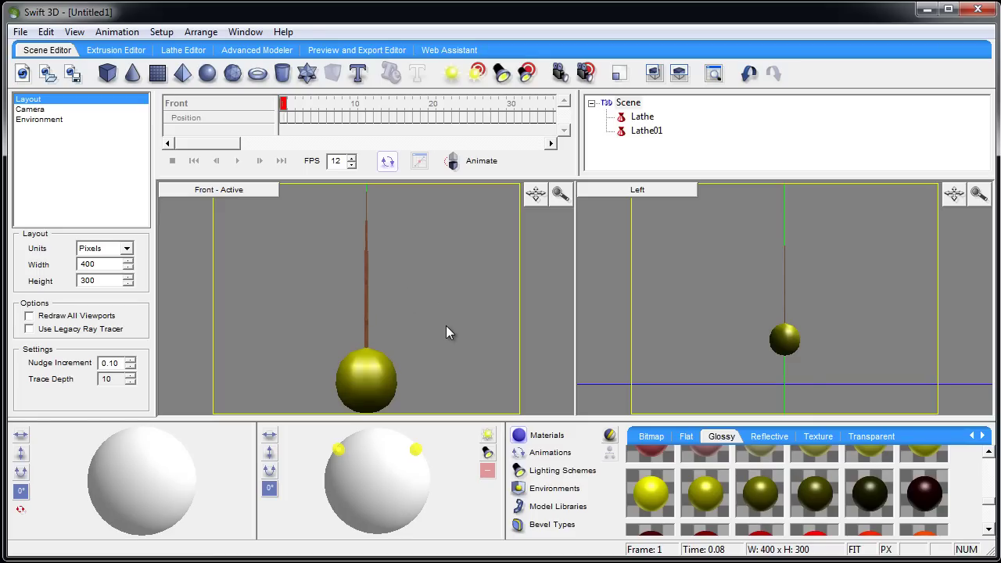
# Step: Draw a corner-point martini glass profile with a 0.100-wide base at Y -0.101, a thin stem and a double-walled flared bowl reaching Y 0.109
pyautogui.click(190, 51)
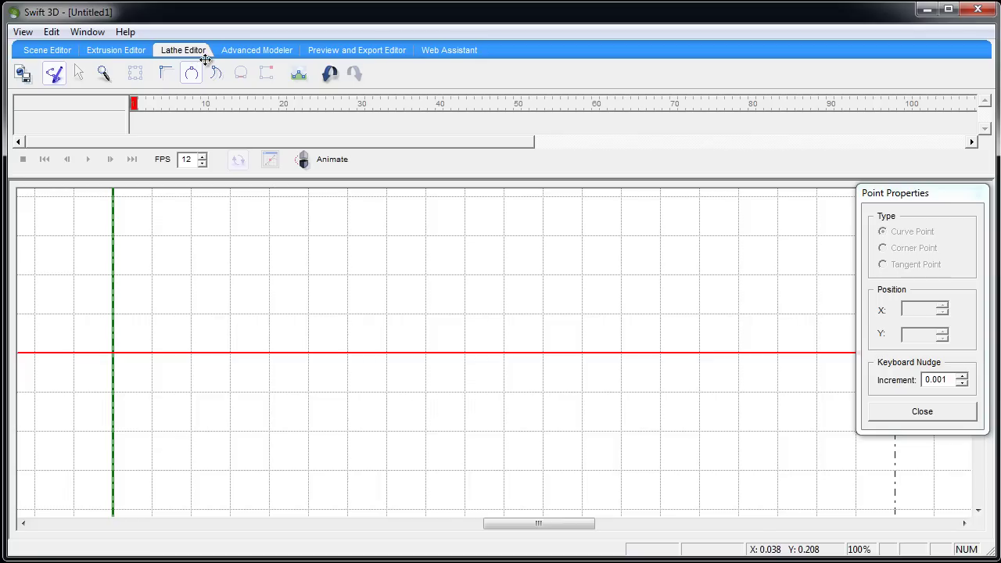
pyautogui.click(165, 76)
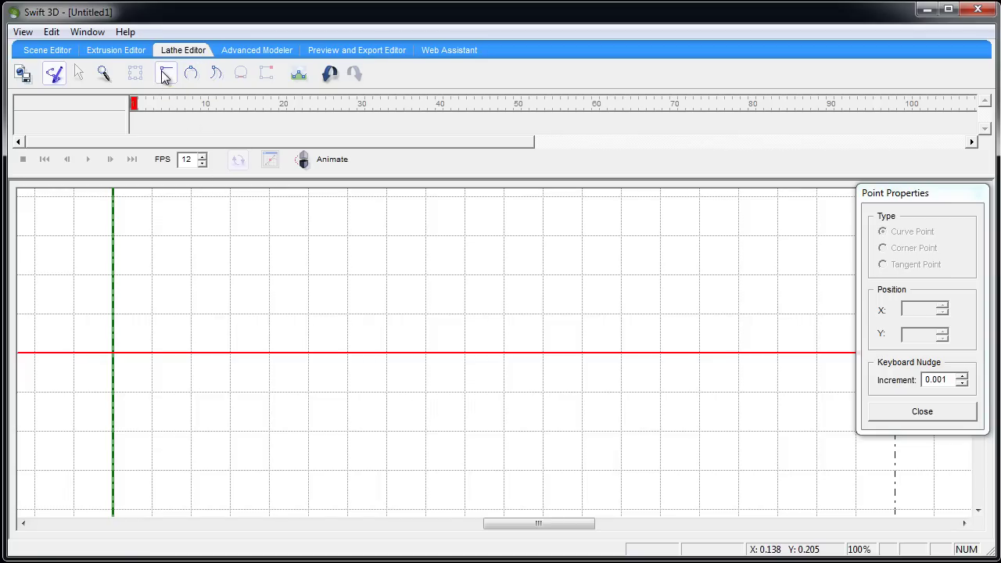
pyautogui.click(113, 431)
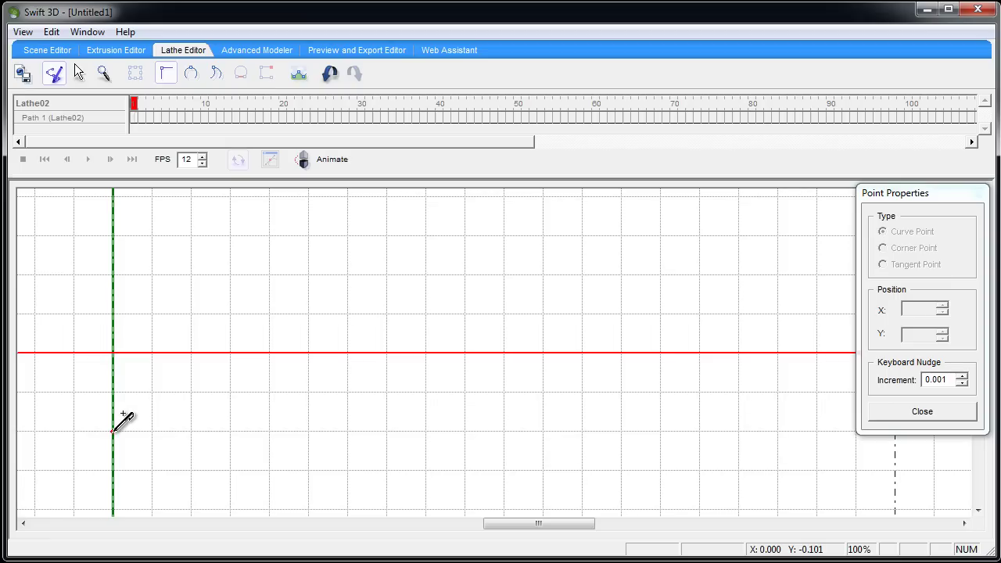
pyautogui.click(192, 430)
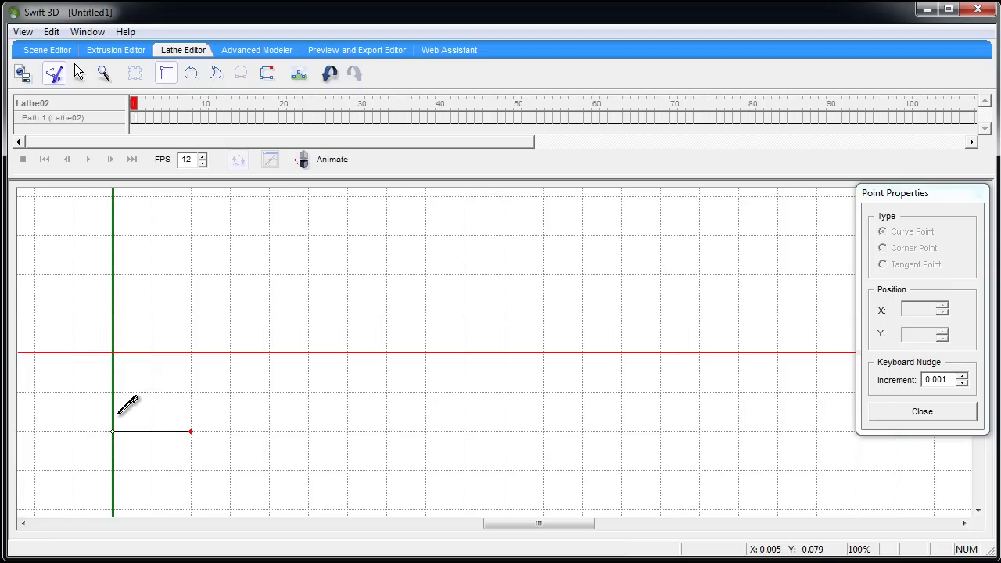
pyautogui.click(116, 414)
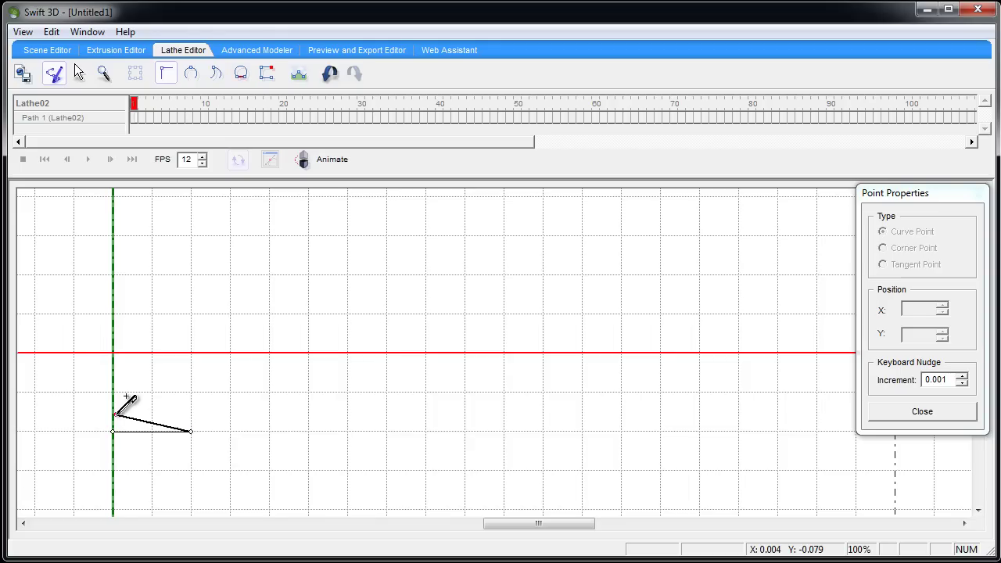
pyautogui.click(116, 333)
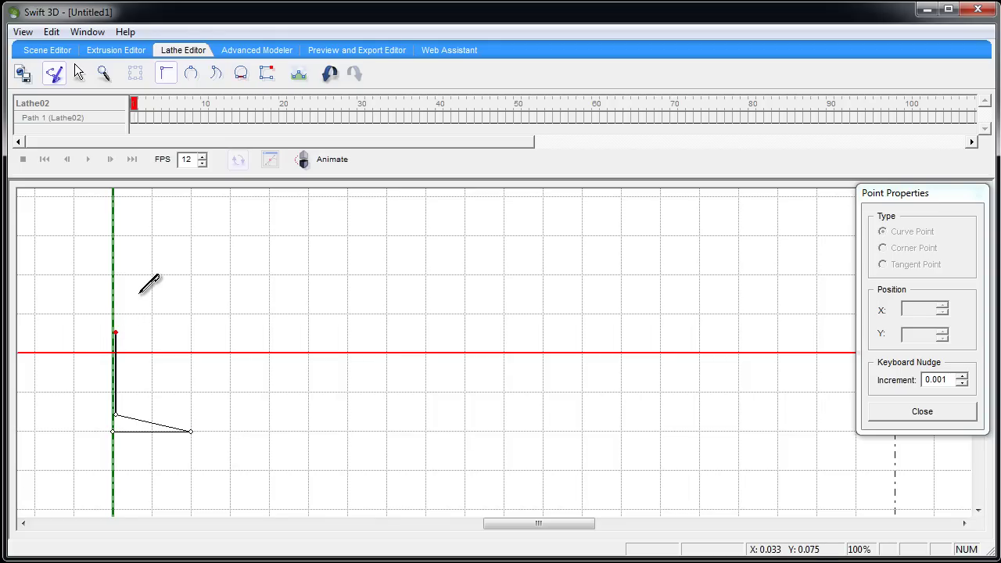
pyautogui.click(191, 267)
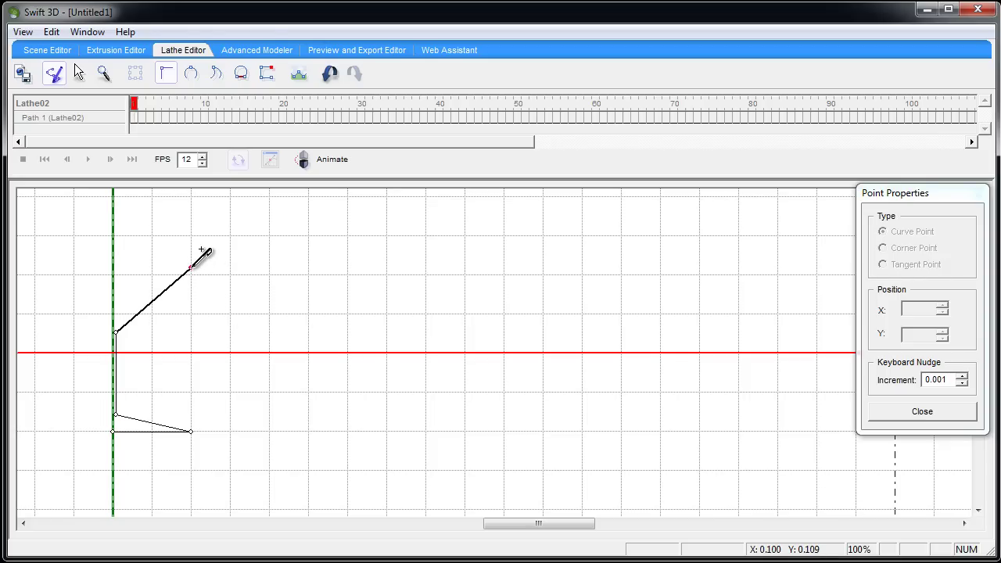
pyautogui.click(115, 329)
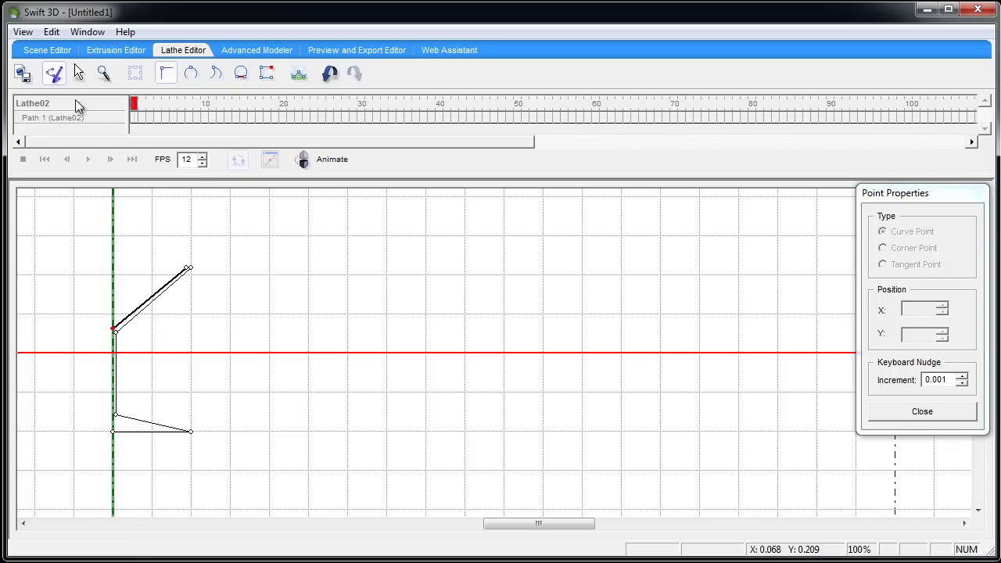
# Step: Thin the bowl wall by moving the inner rim point to X 0.097 and the inner bottom point to Y 0.027
pyautogui.click(78, 73)
pyautogui.click(188, 270)
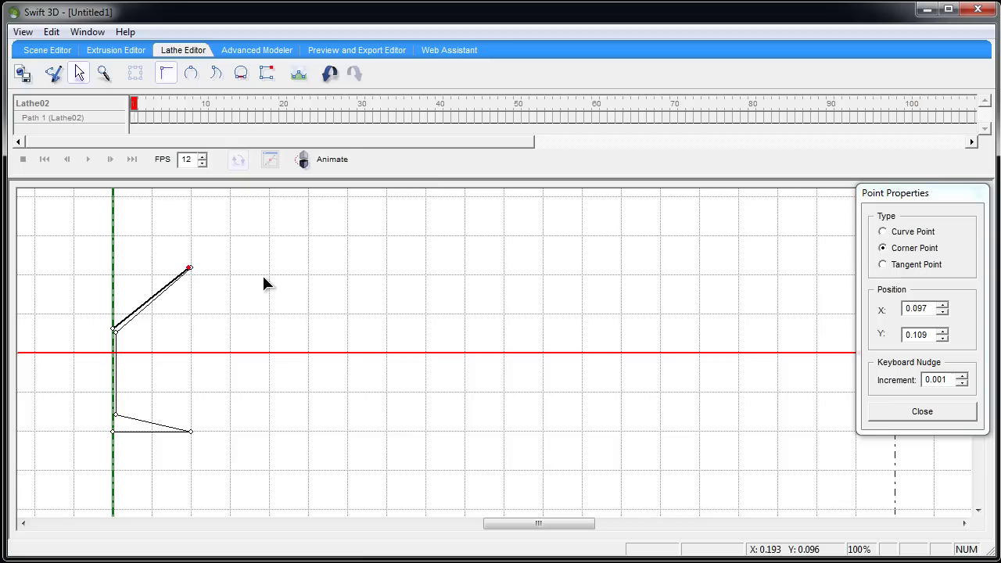
pyautogui.click(114, 330)
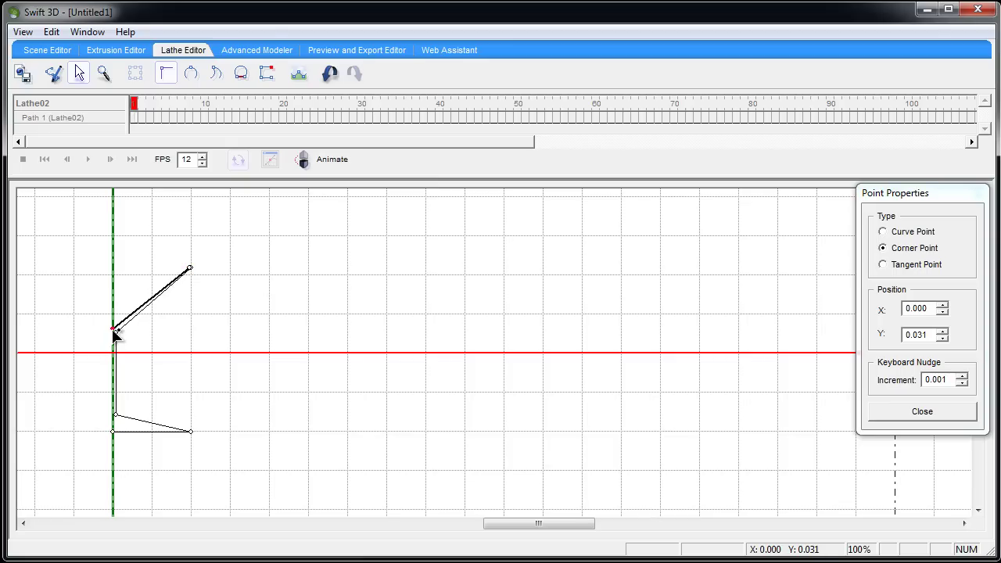
pyautogui.press('Down')
pyautogui.press('Down')
pyautogui.press('Down')
pyautogui.press('Down')
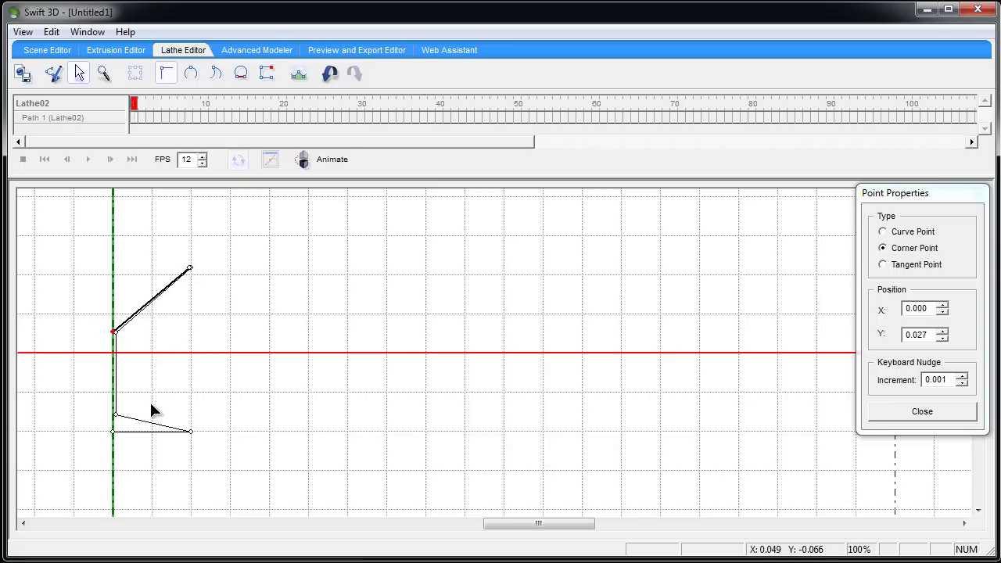
# Step: Narrow the glass base by moving its outer point inward to X 0.071
pyautogui.click(190, 431)
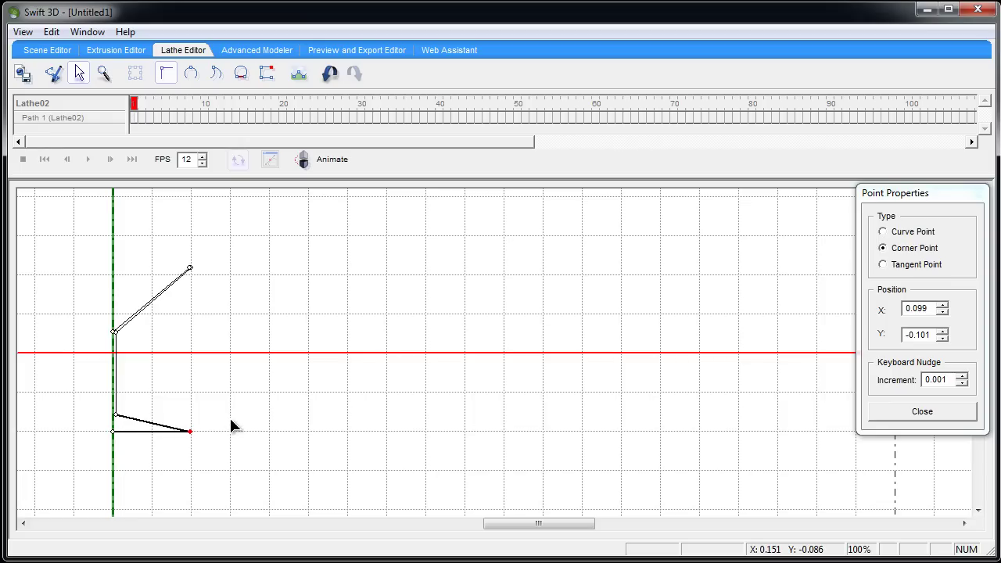
pyautogui.press('Left')
pyautogui.press('Left')
pyautogui.press('Left')
pyautogui.press('Left')
pyautogui.press('Left')
pyautogui.press('Left')
pyautogui.press('Left')
pyautogui.press('Left')
pyautogui.press('Left')
pyautogui.press('Left')
pyautogui.press('Left')
pyautogui.press('Left')
pyautogui.press('Left')
pyautogui.press('Left')
pyautogui.press('Left')
pyautogui.press('Left')
pyautogui.press('Left')
pyautogui.press('Left')
pyautogui.press('Left')
pyautogui.press('Left')
pyautogui.press('Left')
pyautogui.press('Left')
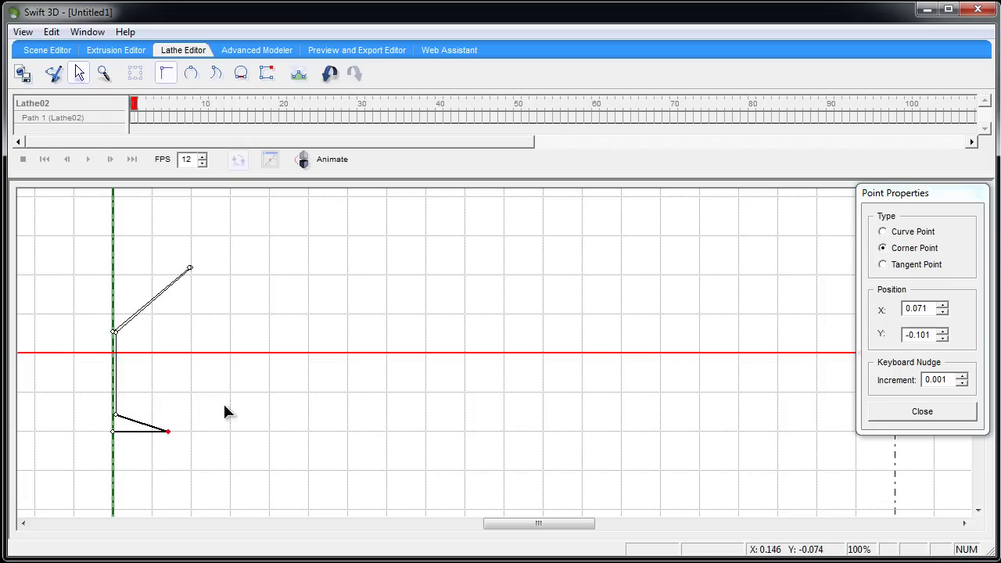
# Step: Scale the martini glass down slightly in the scene and fit the whole glass in the front viewport
pyautogui.click(49, 50)
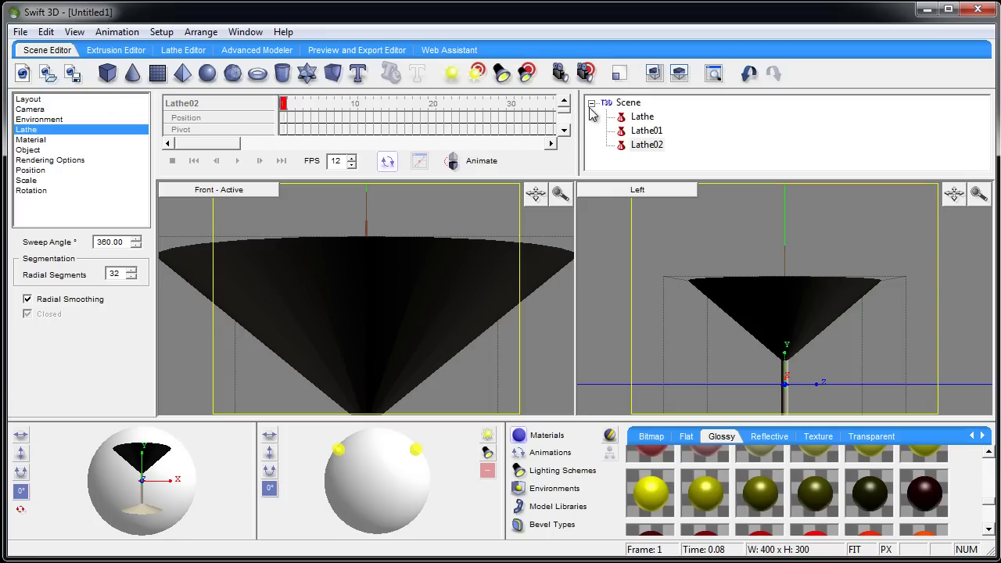
pyautogui.click(618, 73)
pyautogui.moveTo(478, 288); pyautogui.dragTo(450, 323)
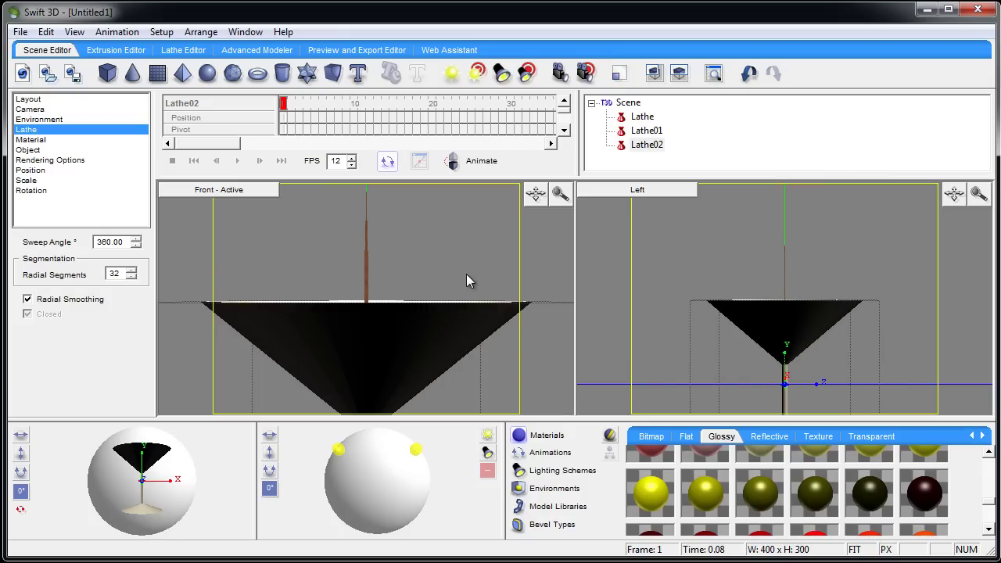
pyautogui.moveTo(469, 280); pyautogui.dragTo(418, 282)
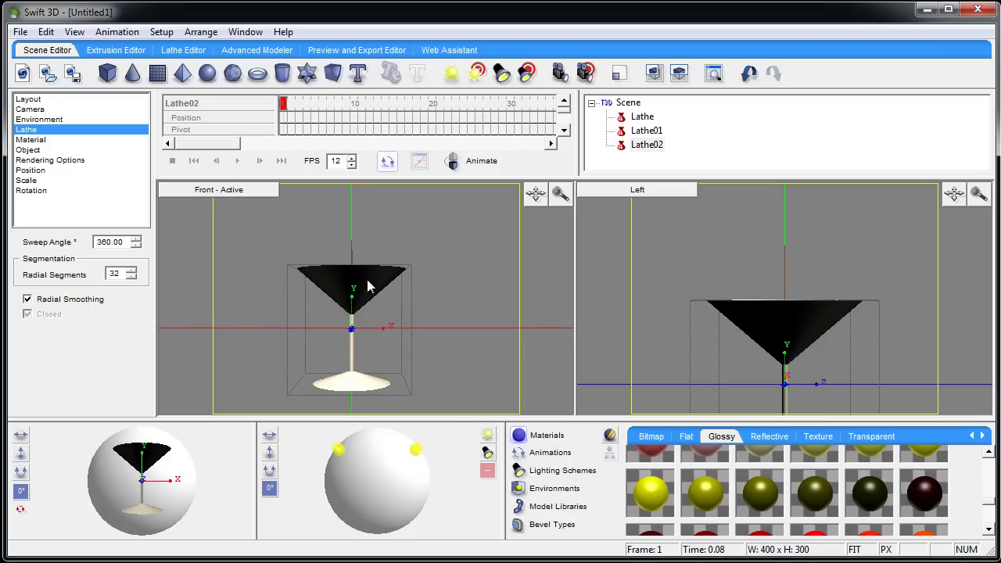
# Step: Set the martini glass's radial segments to 64
pyautogui.click(132, 271)
pyautogui.click(132, 270)
pyautogui.click(132, 270)
pyautogui.click(132, 270)
pyautogui.click(132, 270)
pyautogui.click(132, 270)
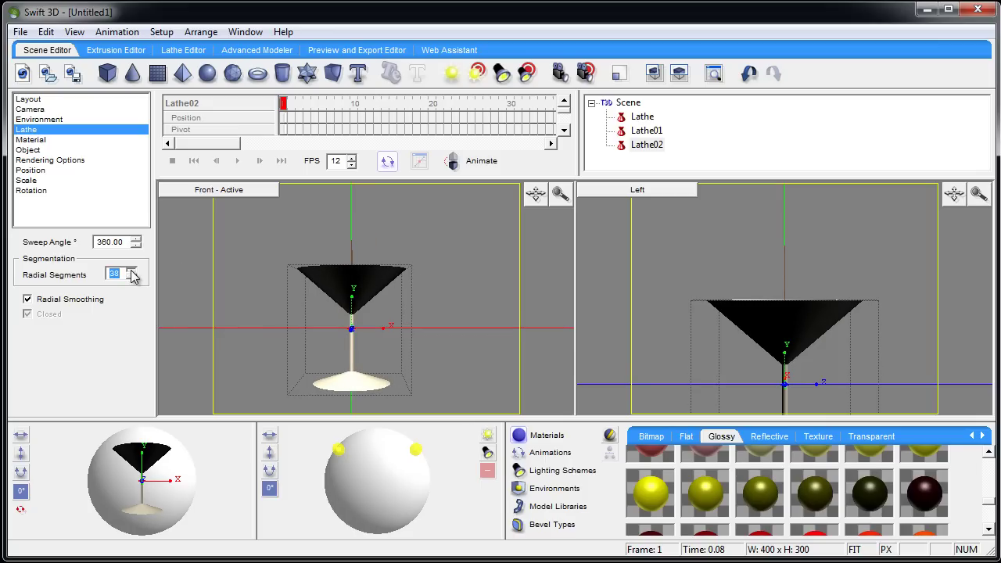
pyautogui.click(132, 272)
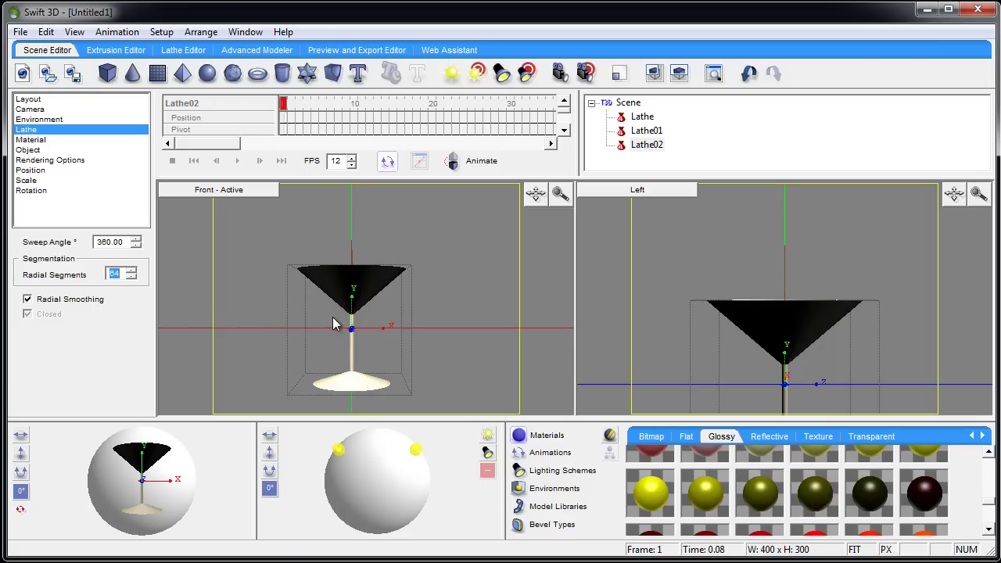
# Step: Apply the light, colourless clear material from the first row of transparent materials to the martini glass
pyautogui.click(871, 436)
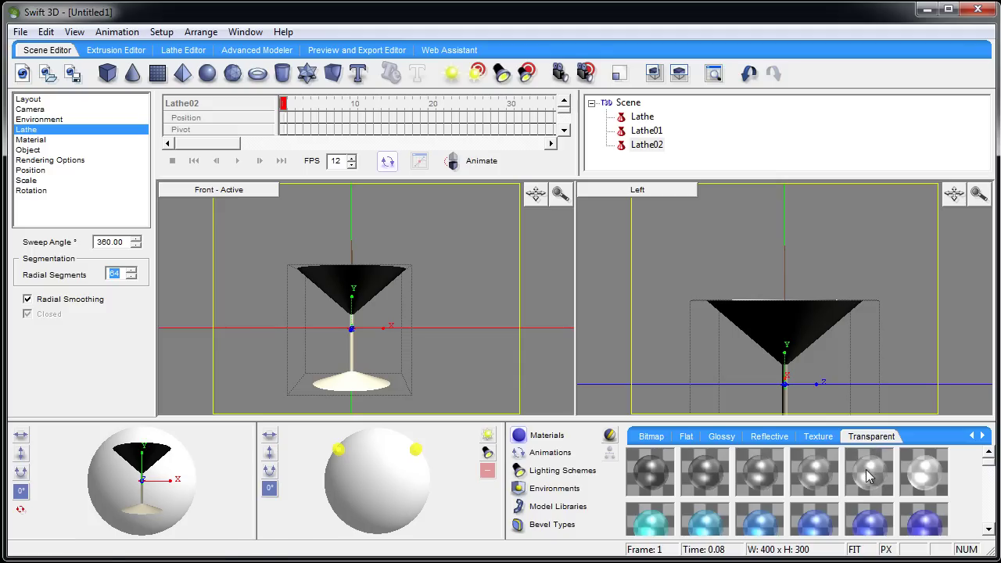
pyautogui.moveTo(865, 471); pyautogui.dragTo(380, 291)
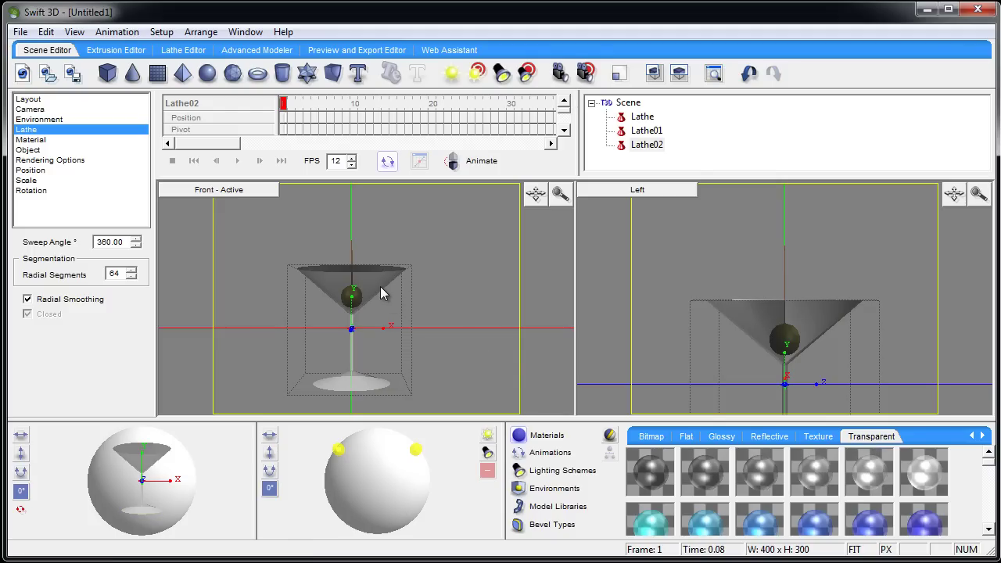
pyautogui.click(445, 254)
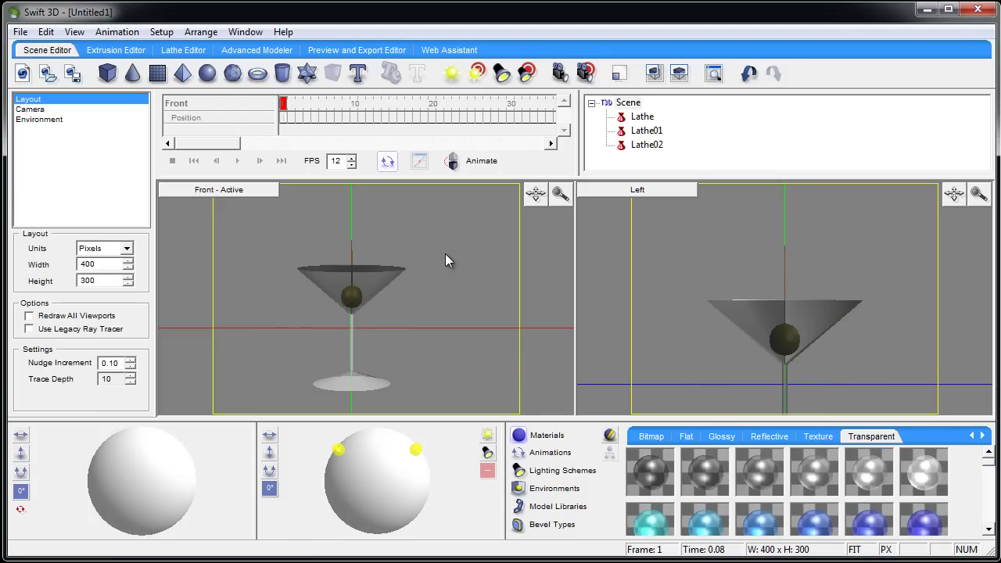
# Step: Move the martini glass straight down in the front view until its rim clears the olive
pyautogui.click(351, 251)
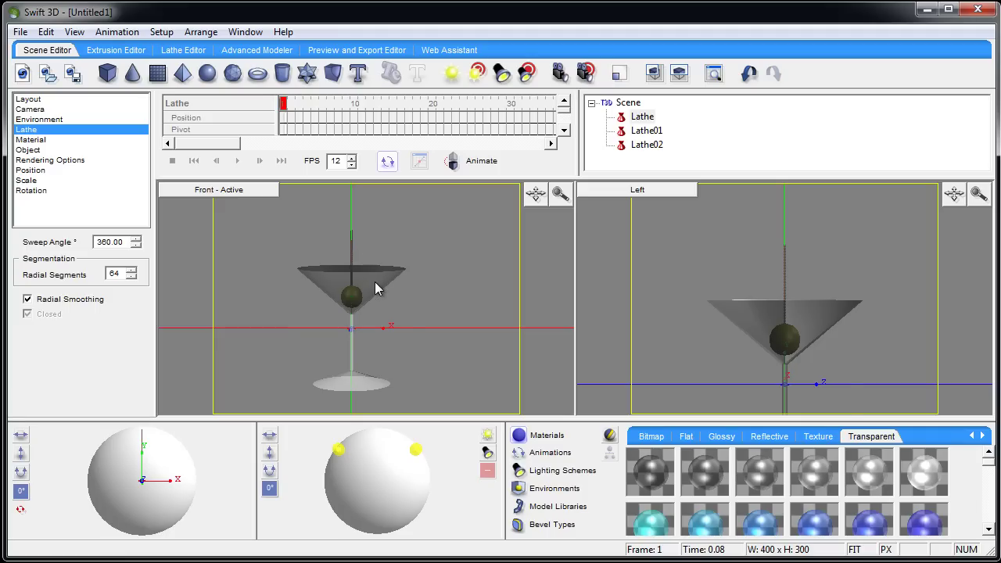
pyautogui.click(374, 282)
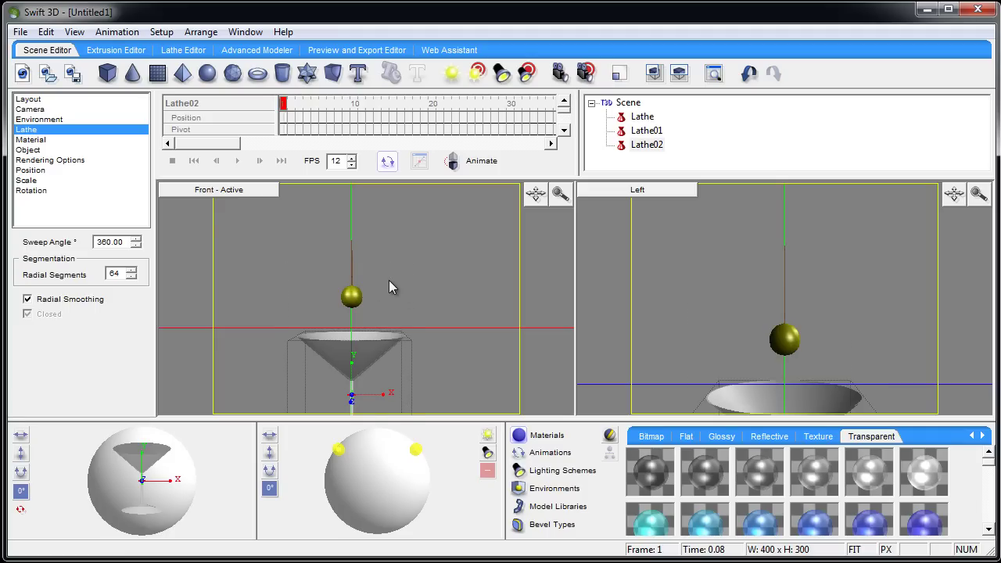
pyautogui.hotkey('ctrl', 'z')
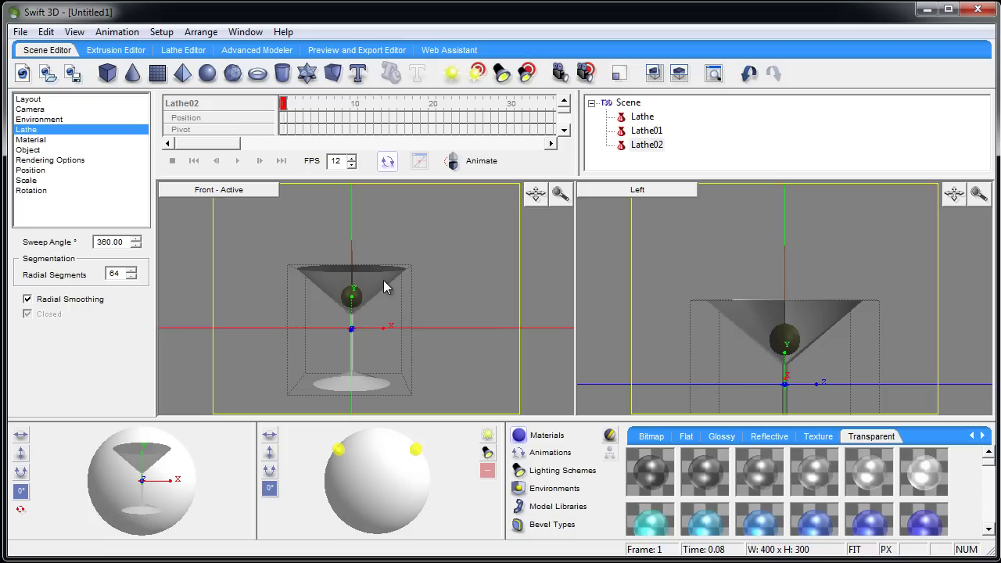
pyautogui.hotkey('ctrl', 'y')
# Step: Select the olive together with the toothpick and group the two objects
pyautogui.click(358, 273)
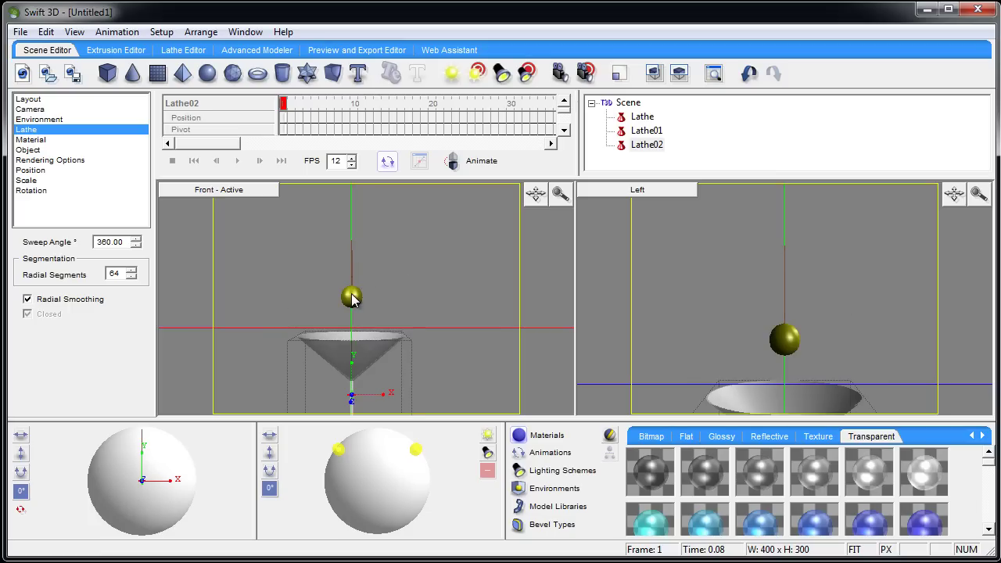
pyautogui.click(353, 269)
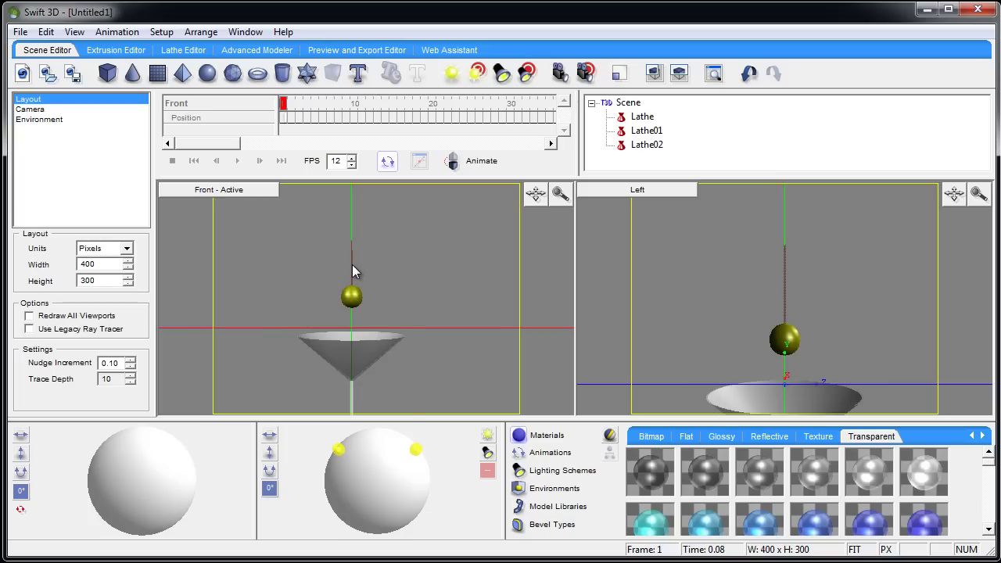
pyautogui.click(355, 291)
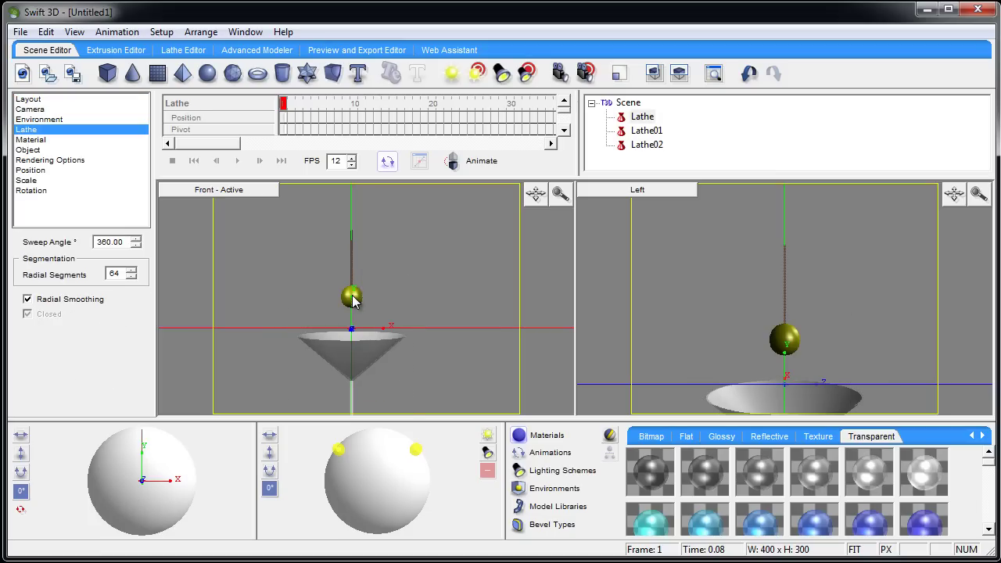
pyautogui.click(354, 297)
pyautogui.click(357, 299)
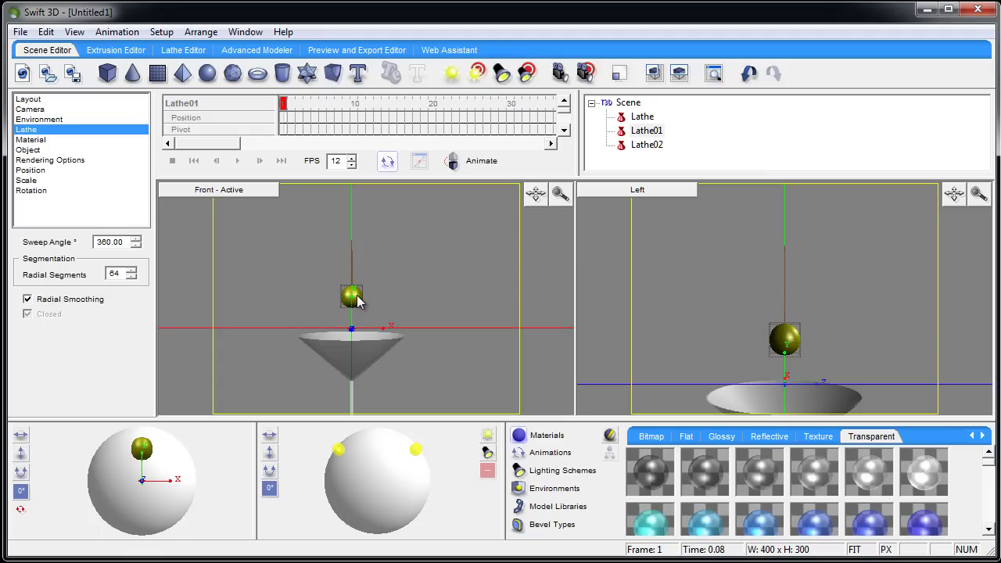
pyautogui.keyDown('shift'); pyautogui.click(351, 266); pyautogui.keyUp('shift')
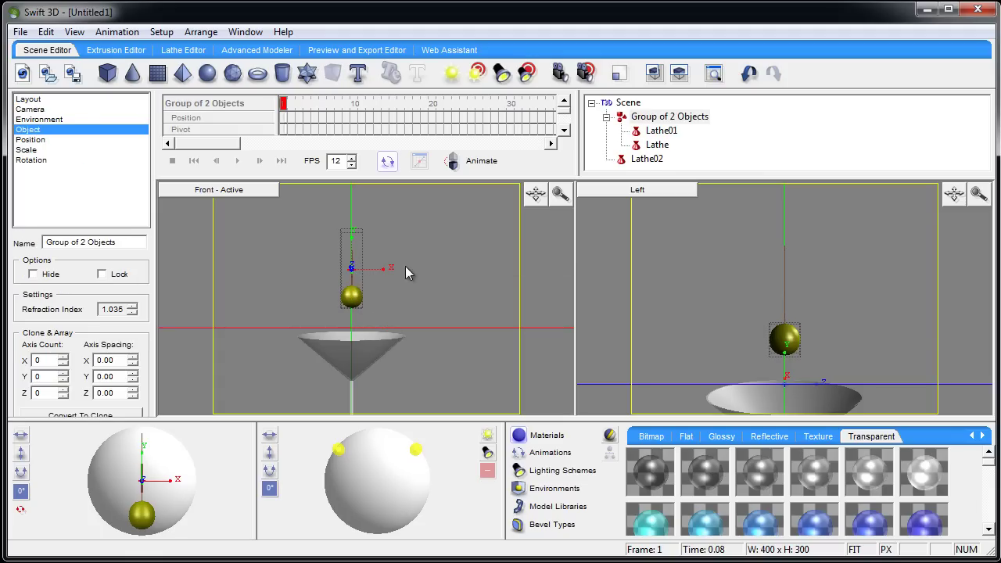
pyautogui.click(201, 32)
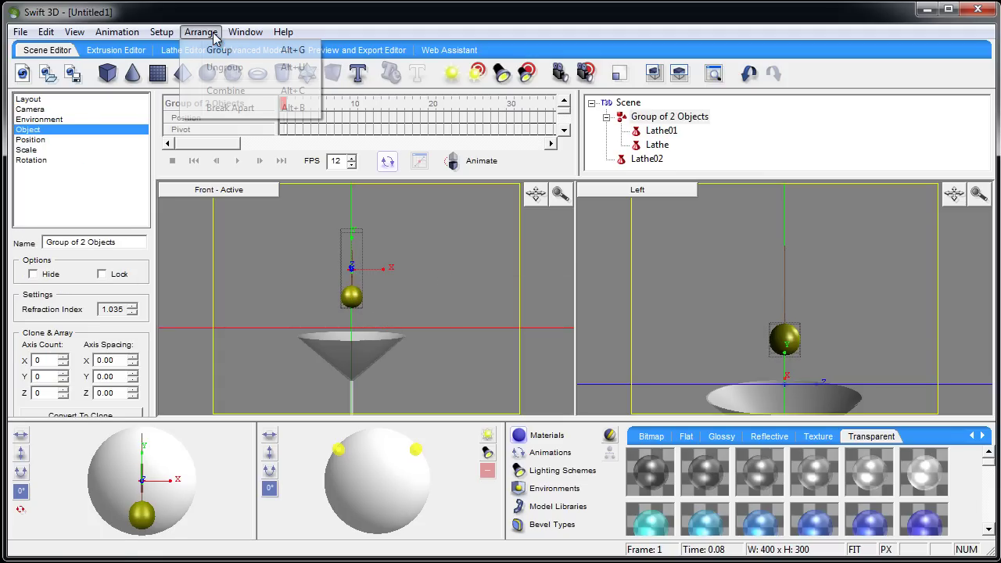
pyautogui.click(224, 50)
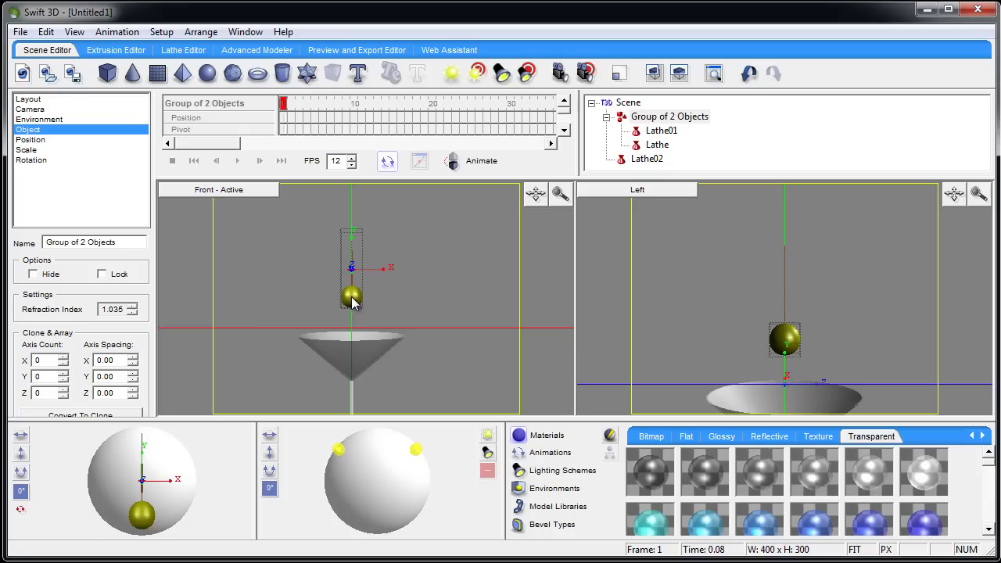
# Step: Tilt the olive-and-toothpick group so the toothpick leans right, and shift the group slightly right in the front view
pyautogui.moveTo(168, 468); pyautogui.dragTo(195, 501)
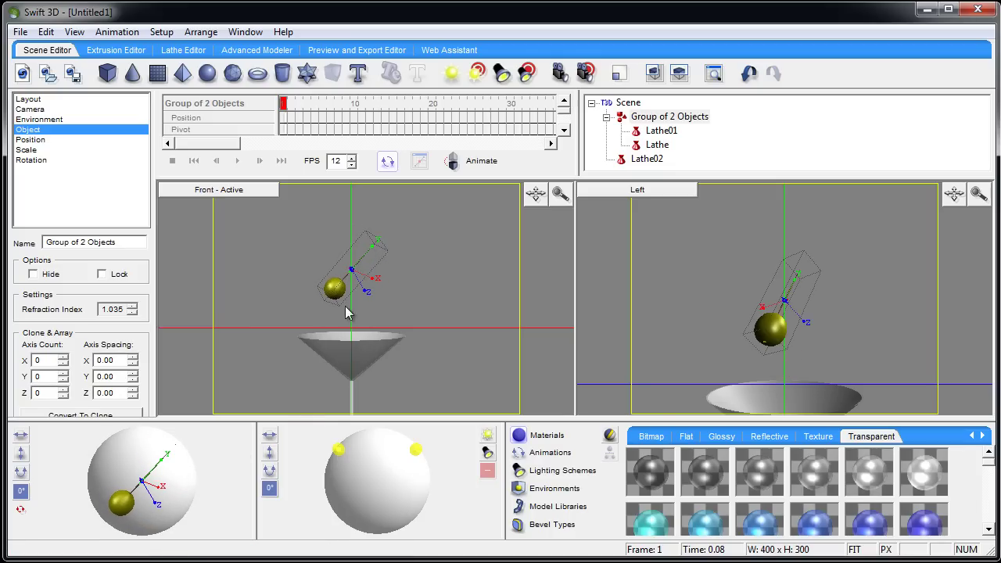
pyautogui.click(286, 266)
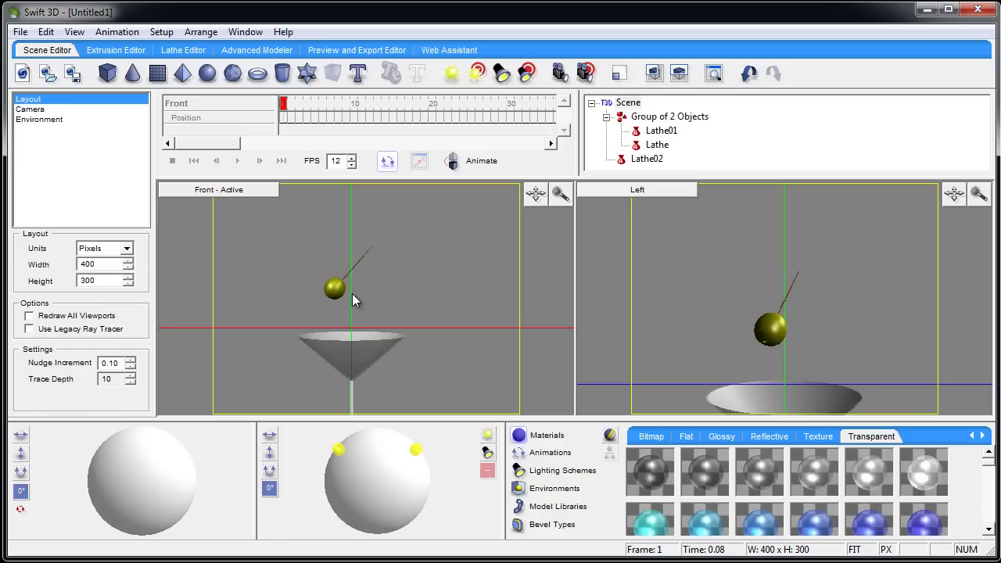
pyautogui.click(338, 293)
pyautogui.moveTo(335, 291); pyautogui.dragTo(361, 301)
# Step: Move the martini glass back up and slightly right so its bowl surrounds the olive and toothpick
pyautogui.click(363, 358)
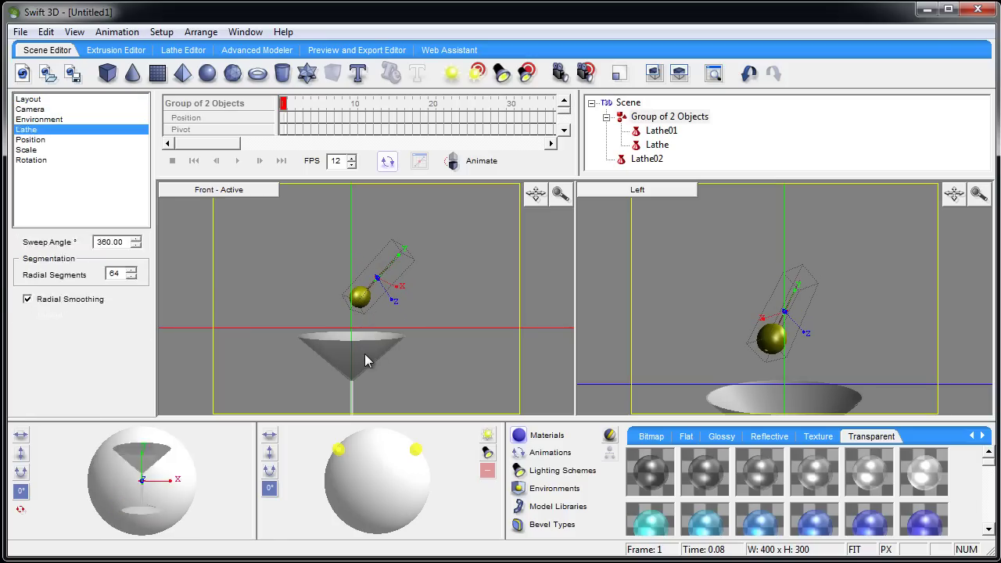
pyautogui.moveTo(363, 358); pyautogui.dragTo(373, 301)
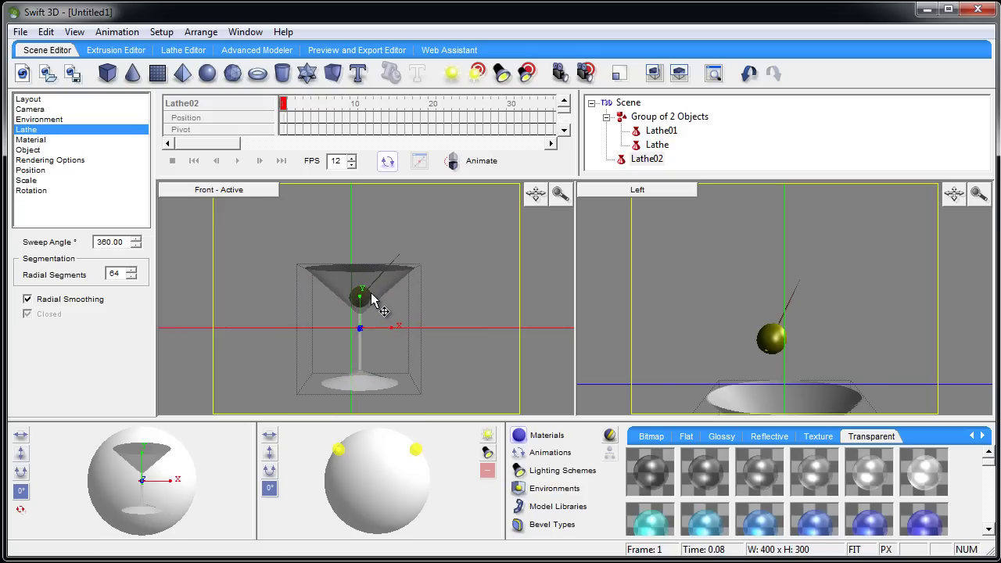
pyautogui.click(428, 298)
# Step: Select everything in the scene and group the glass with the olive and toothpick
pyautogui.hotkey('ctrl', 'a')
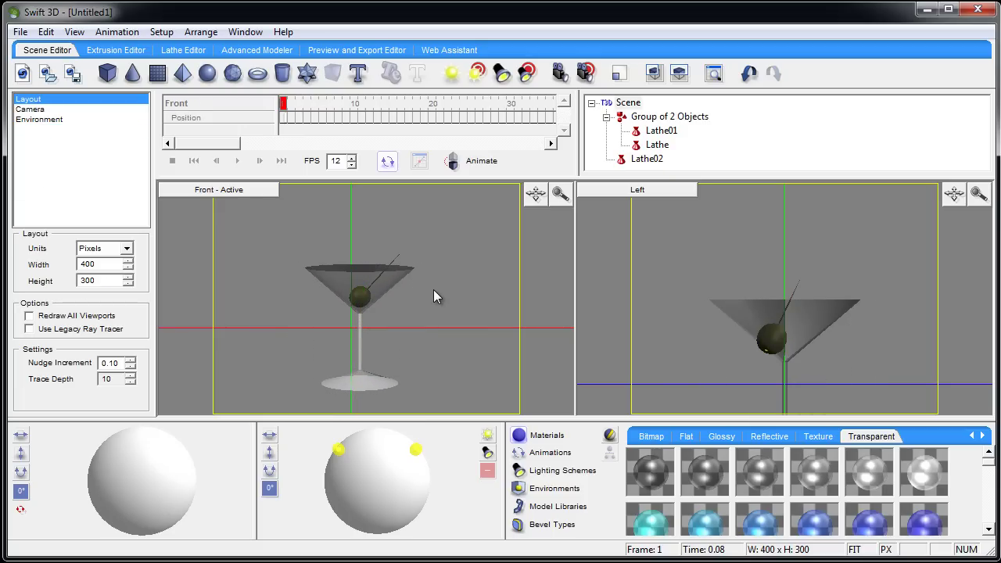
pyautogui.hotkey('ctrl', 'g')
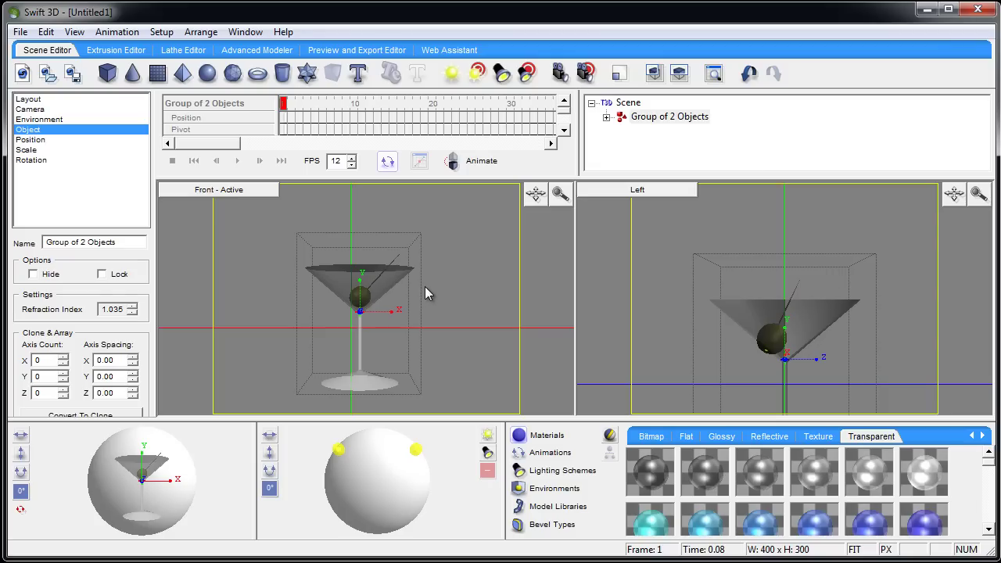
pyautogui.click(201, 31)
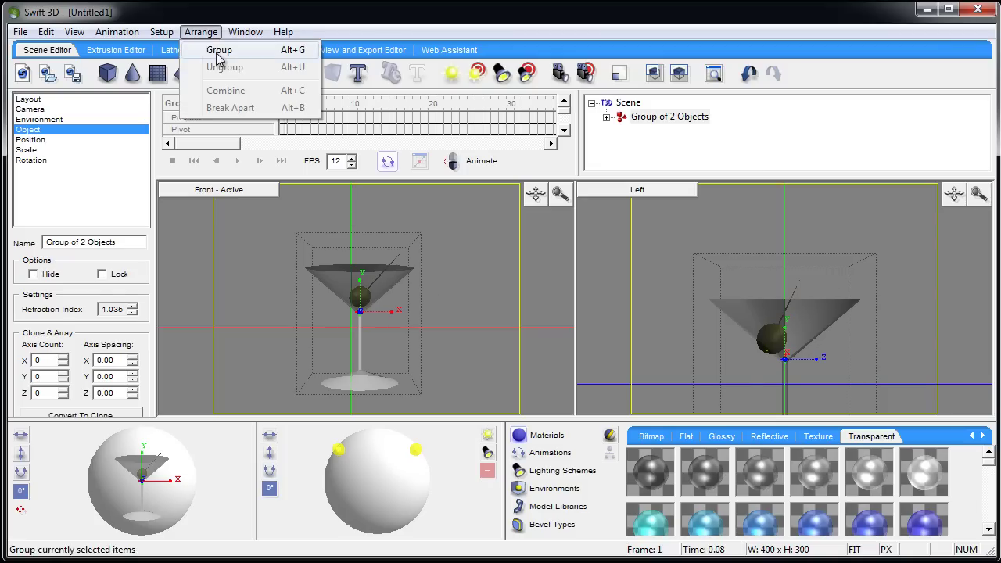